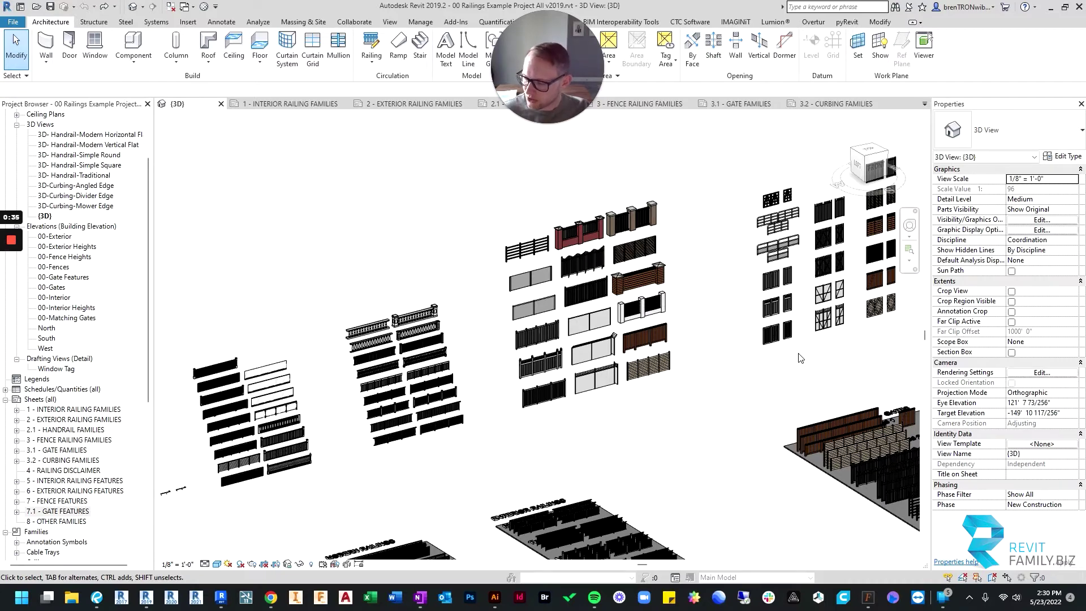
# Step: Open the INTERIOR RAILING FAMILIES sheet and review its Craftsman, Modern, Glass and Traditional railing elevations
pyautogui.moveTo(254, 475); pyautogui.dragTo(530, 446, button='middle')
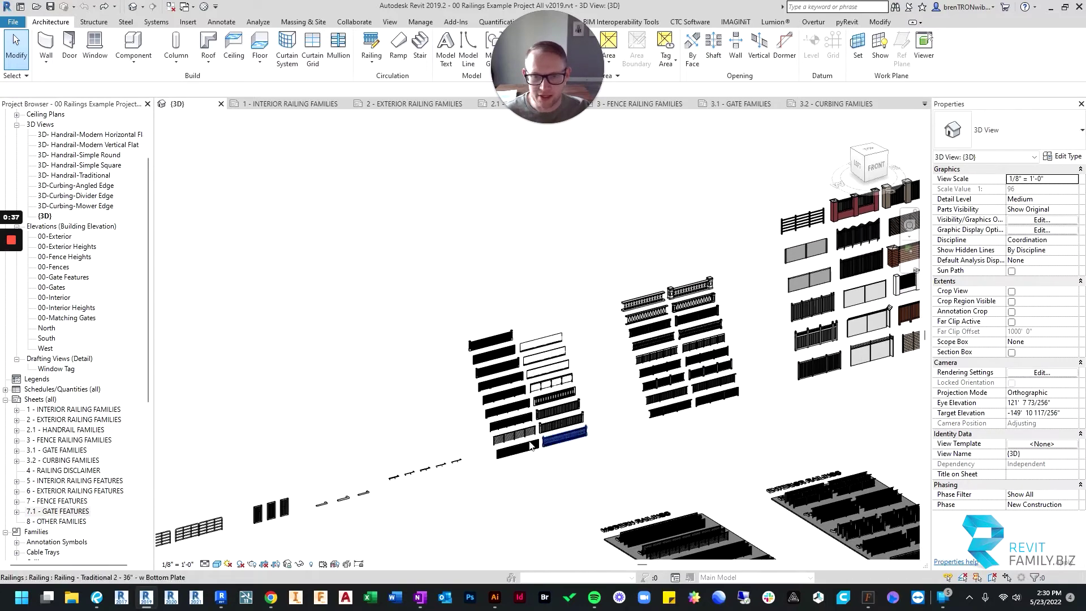
pyautogui.scroll(2, 531, 446)
pyautogui.doubleClick(65, 410)
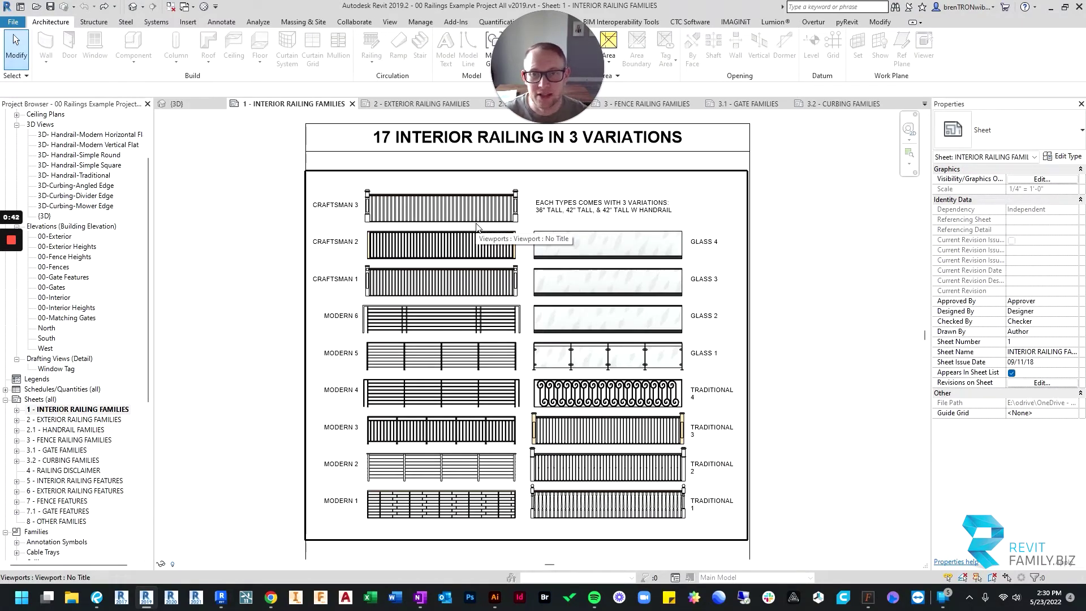
pyautogui.scroll(2, 393, 290)
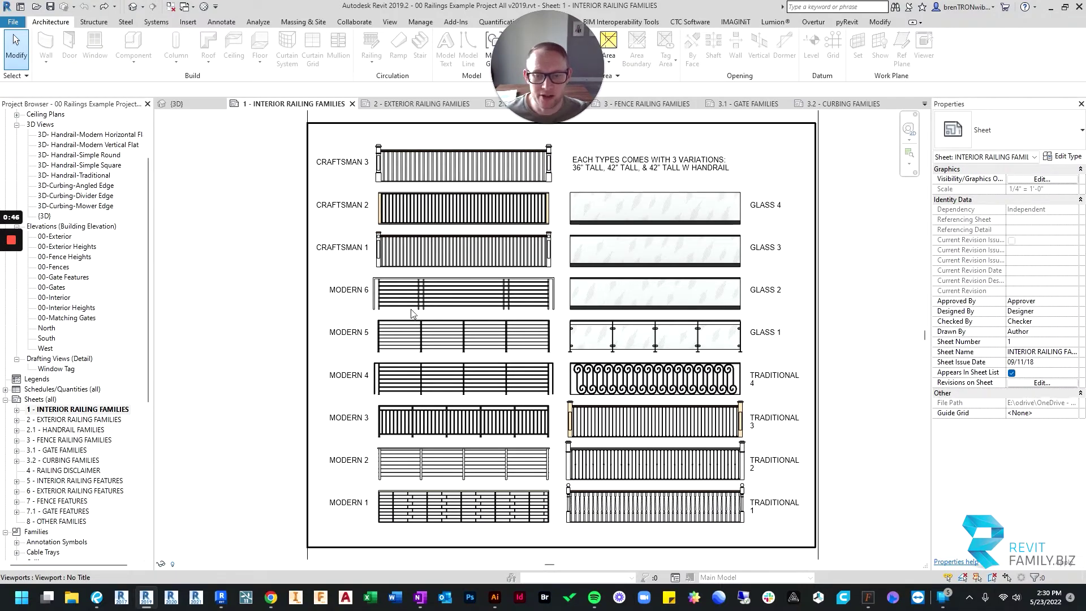
pyautogui.moveTo(690, 368); pyautogui.dragTo(638, 379, button='middle')
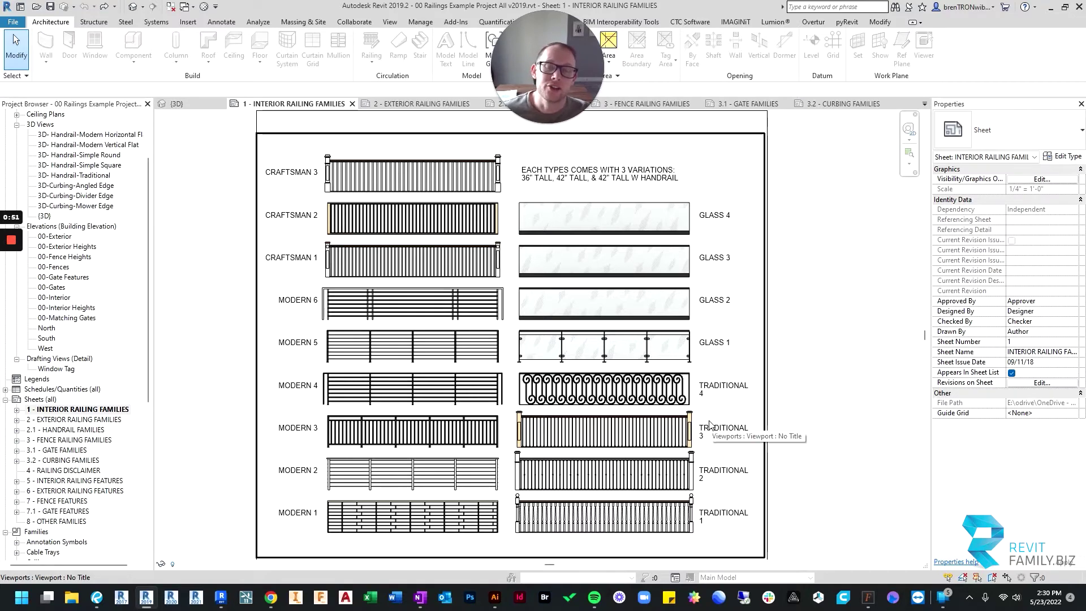
pyautogui.scroll(-2, 709, 390)
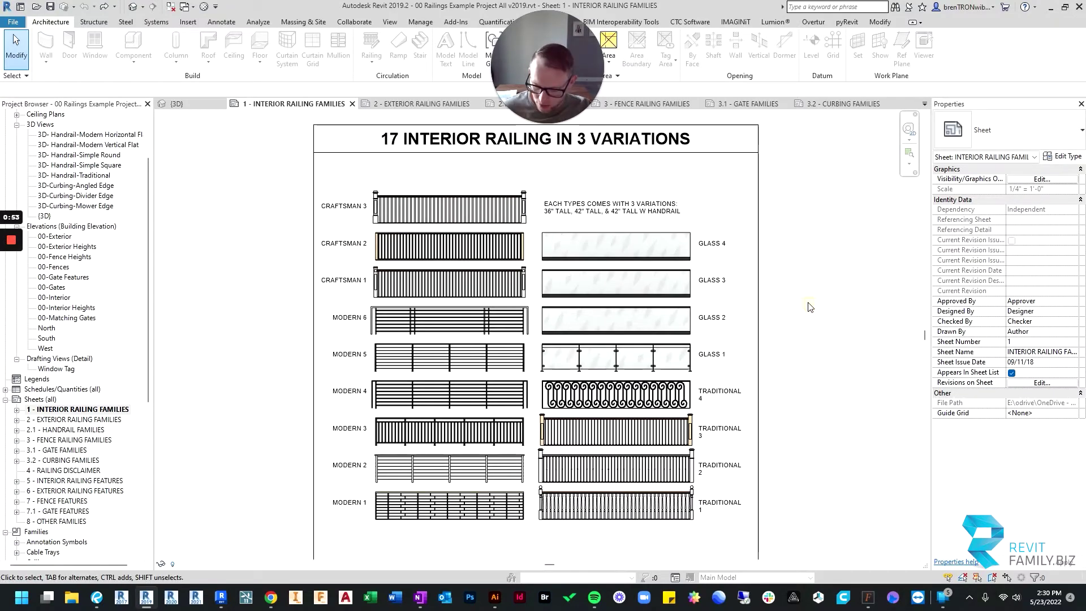
# Step: Return to the {3D} view and look over the overall layout of the railing, fence and gate displays
pyautogui.hotkey('ctrl', 'shift', 'Tab')
pyautogui.scroll(-4, 568, 374)
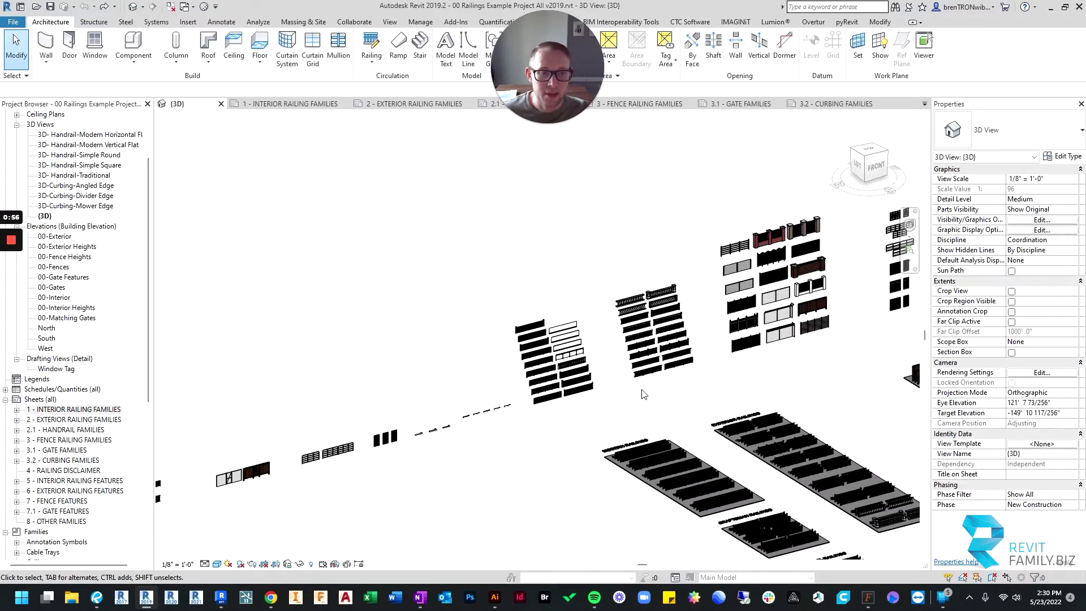
pyautogui.moveTo(641, 388); pyautogui.dragTo(475, 350, button='middle')
pyautogui.scroll(-4, 572, 374)
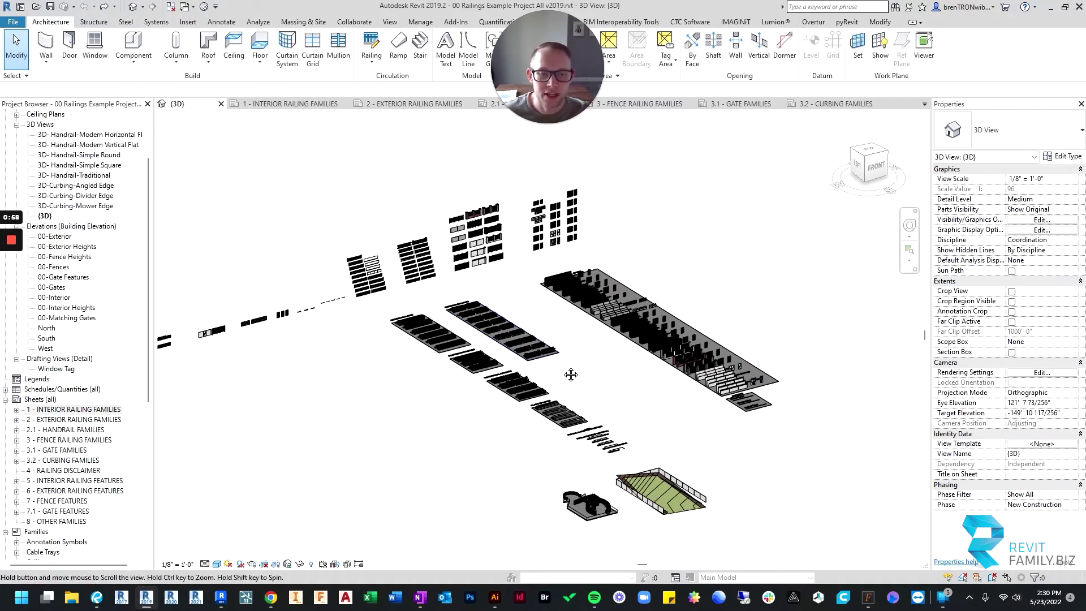
pyautogui.moveTo(572, 374); pyautogui.dragTo(683, 369, button='middle')
pyautogui.scroll(1, 649, 343)
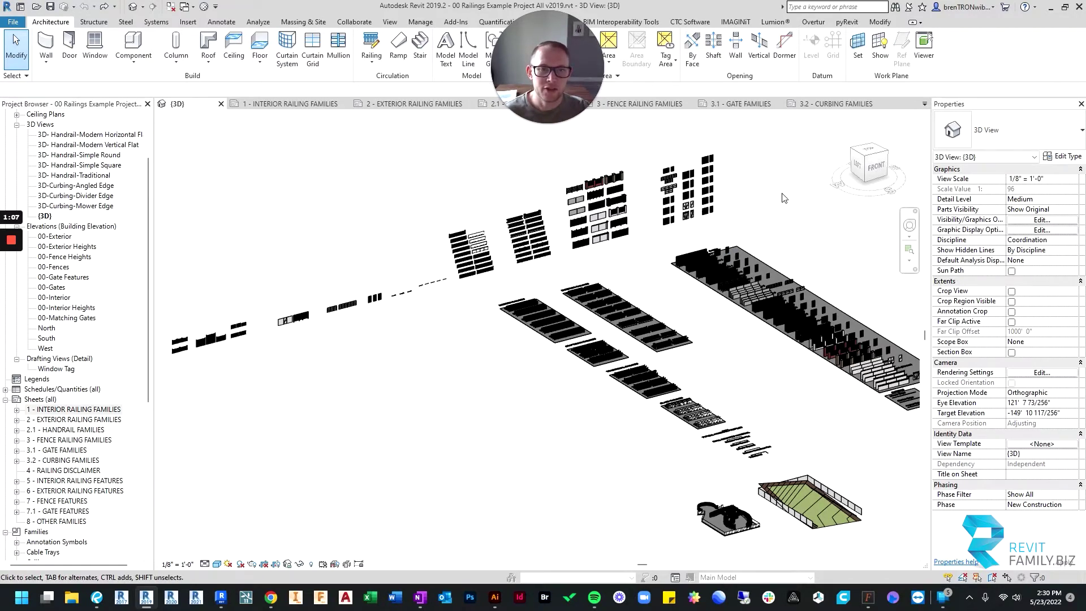
pyautogui.keyDown('shift'); pyautogui.moveTo(711, 315); pyautogui.dragTo(634, 322, button='middle'); pyautogui.keyUp('shift')
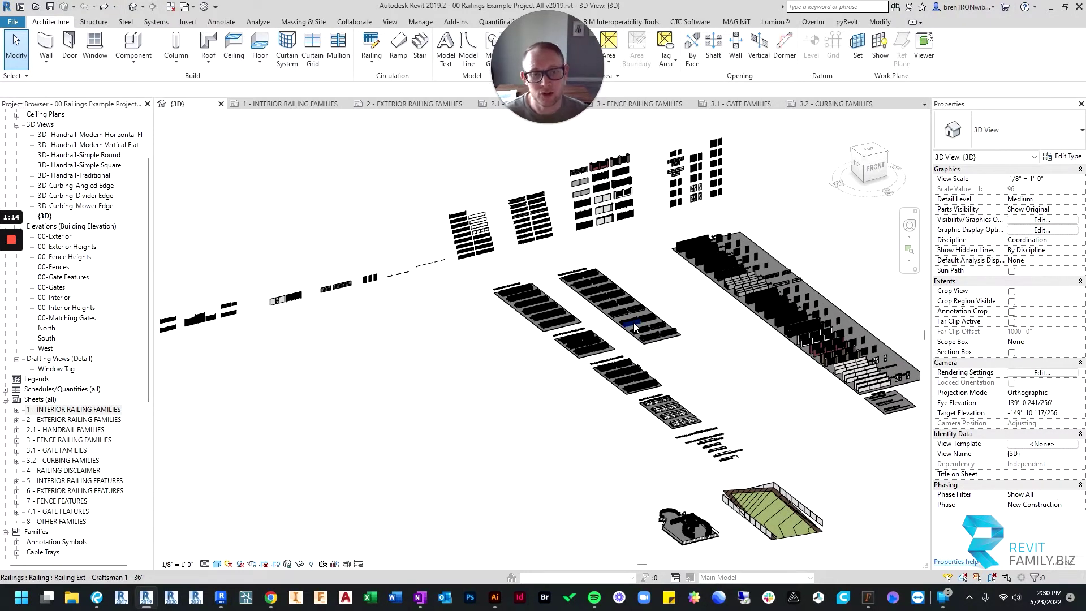
pyautogui.scroll(1, 589, 316)
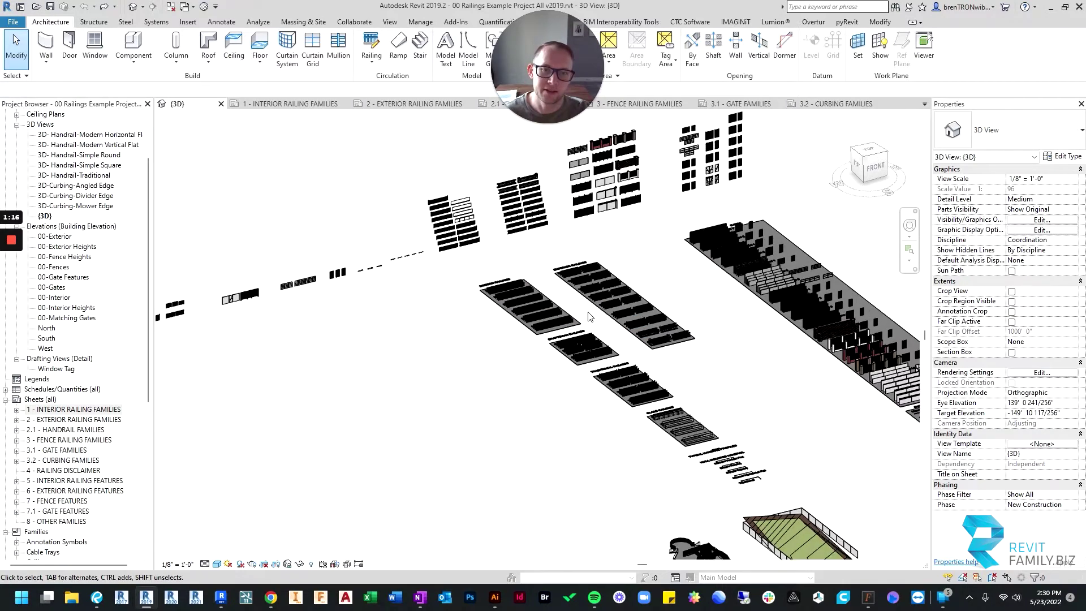
pyautogui.moveTo(701, 372); pyautogui.dragTo(674, 348, button='middle')
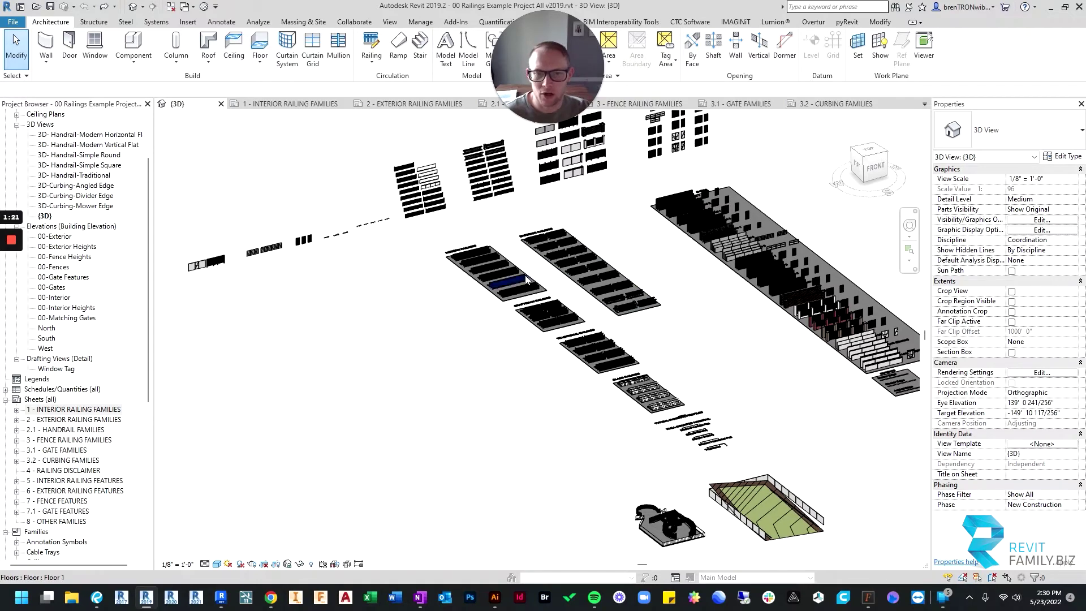
# Step: Examine the Modern Railings platform up close, focusing on the Modern 1 railings beside their model text
pyautogui.scroll(5, 519, 235)
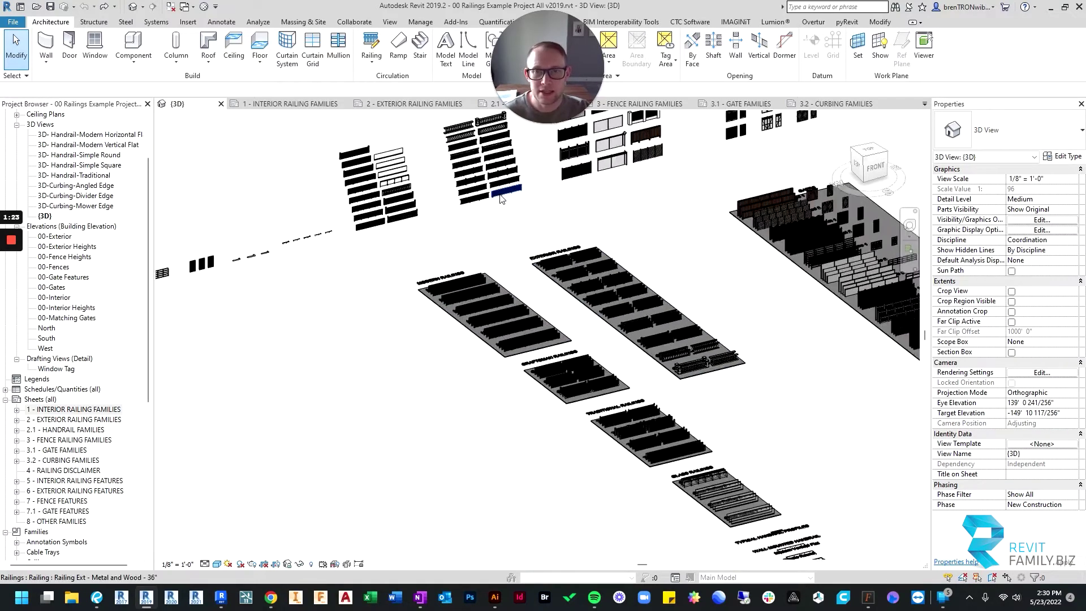
pyautogui.scroll(1, 372, 299)
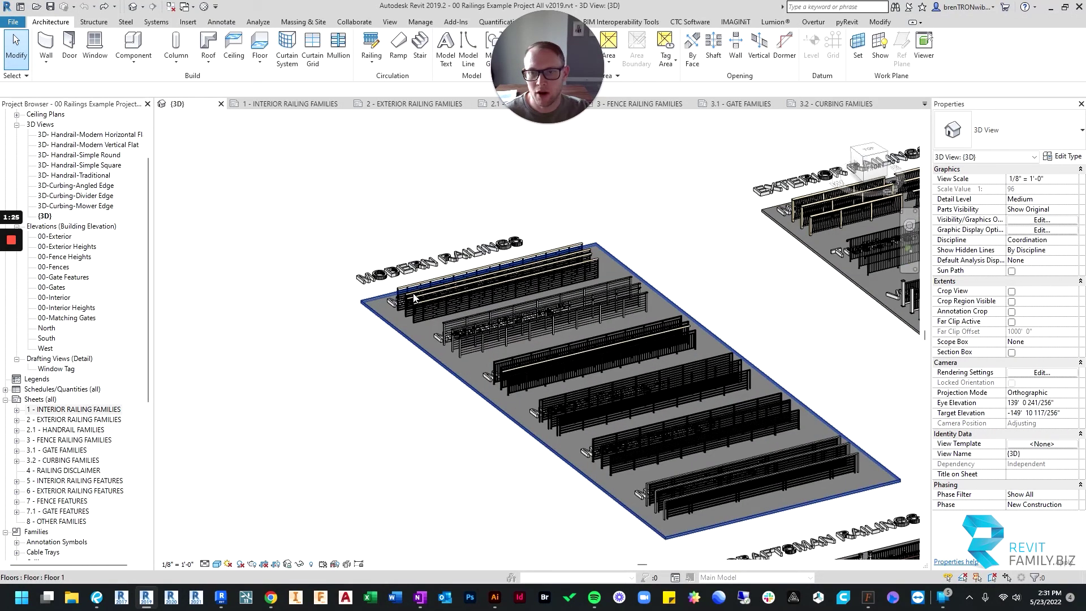
pyautogui.click(414, 297)
pyautogui.keyDown('shift'); pyautogui.moveTo(392, 340); pyautogui.dragTo(464, 339, button='middle'); pyautogui.keyUp('shift')
pyautogui.click(317, 405)
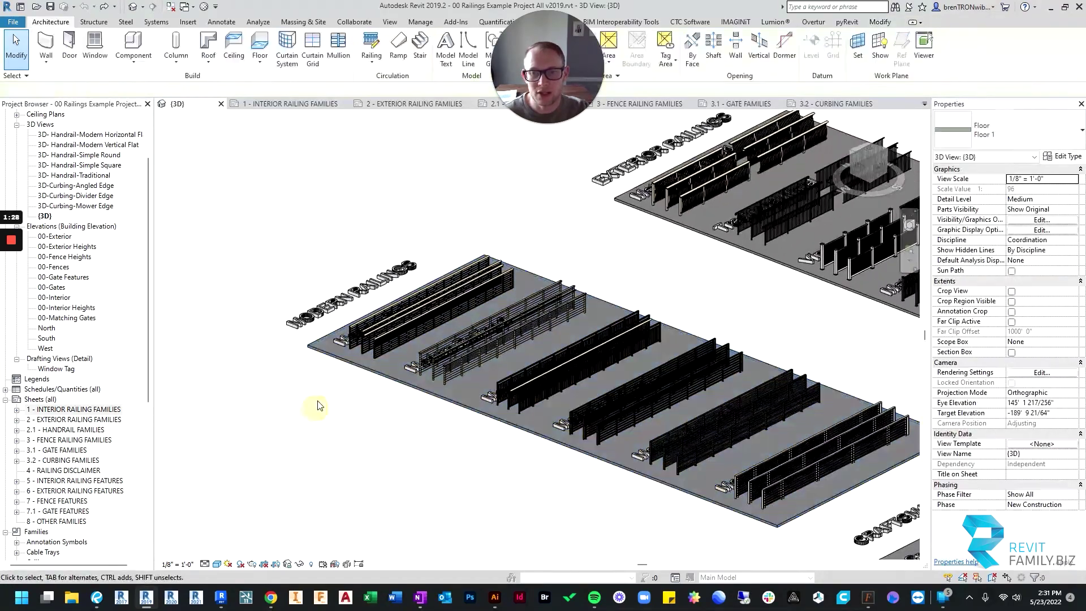
pyautogui.scroll(3, 347, 340)
pyautogui.scroll(3, 347, 339)
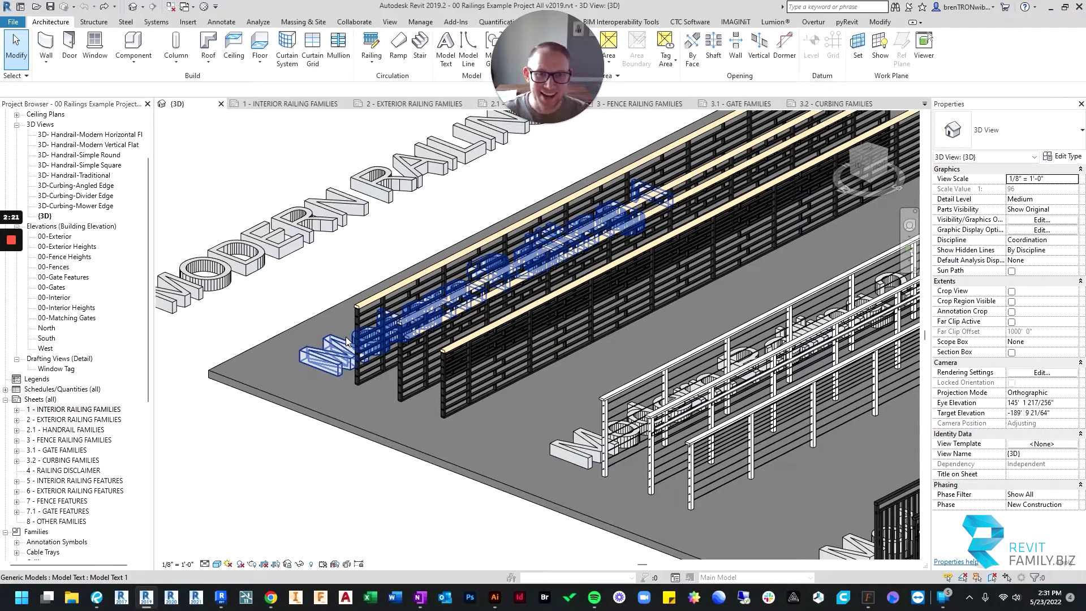
pyautogui.click(364, 308)
pyautogui.keyDown('shift'); pyautogui.moveTo(218, 441); pyautogui.dragTo(253, 424, button='middle'); pyautogui.keyUp('shift')
pyautogui.press('Escape')
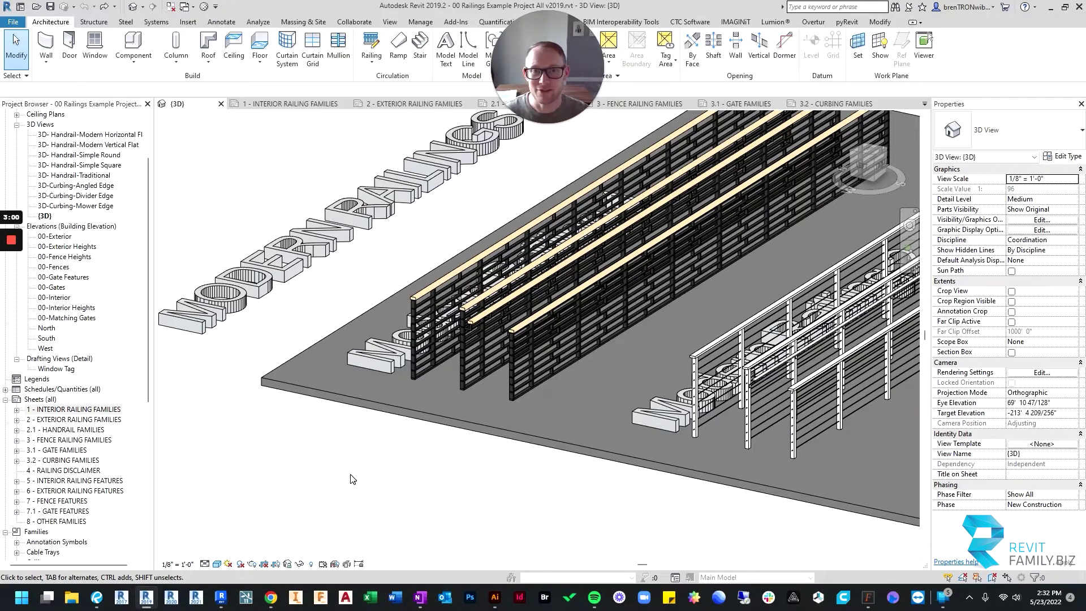
# Step: Select the 36", the 42" with handrail and the 42" Modern 1 railings in turn to check each one's type
pyautogui.click(511, 379)
pyautogui.keyDown('shift'); pyautogui.moveTo(511, 379); pyautogui.dragTo(473, 439, button='middle'); pyautogui.keyUp('shift')
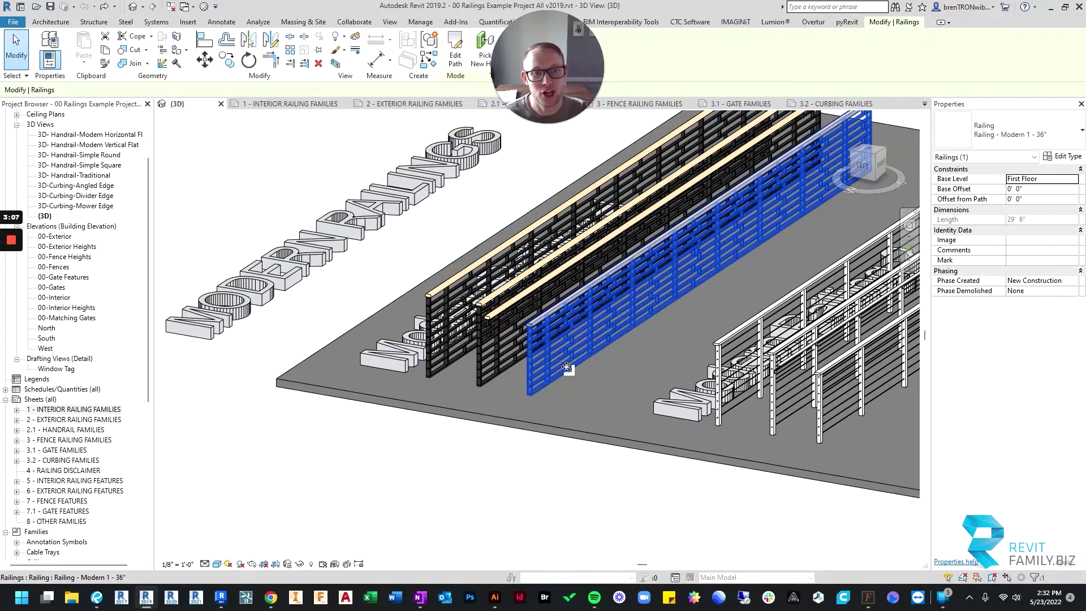
pyautogui.scroll(3, 575, 327)
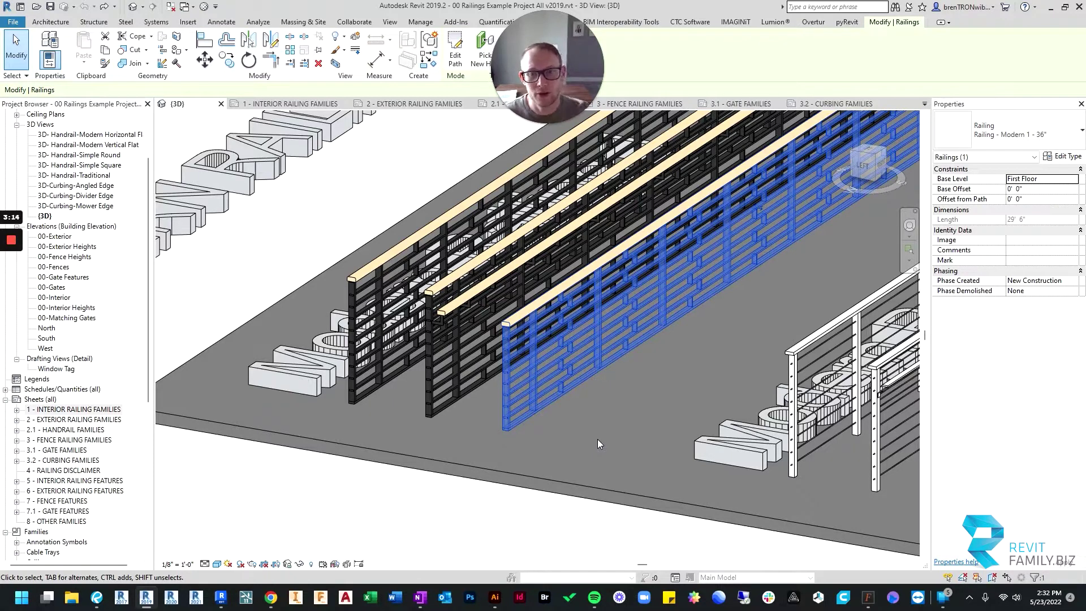
pyautogui.click(405, 512)
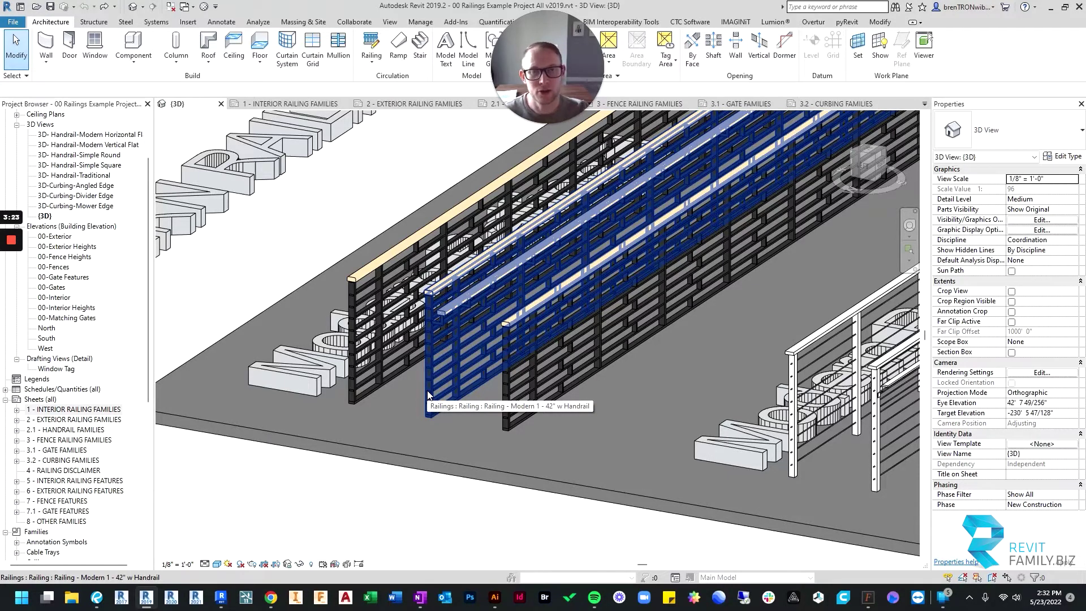
pyautogui.click(433, 370)
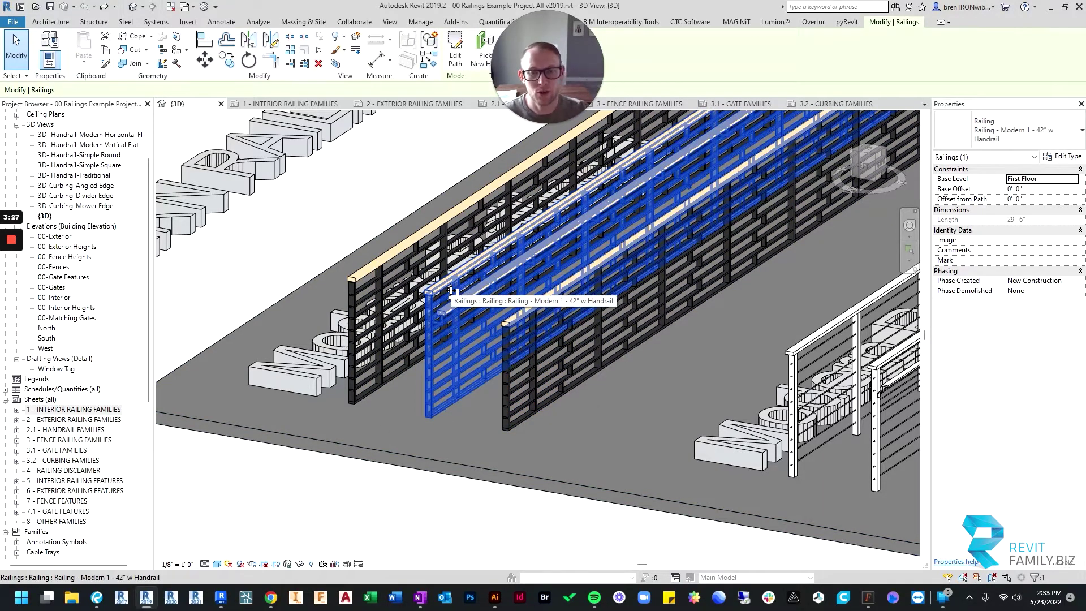
pyautogui.click(371, 525)
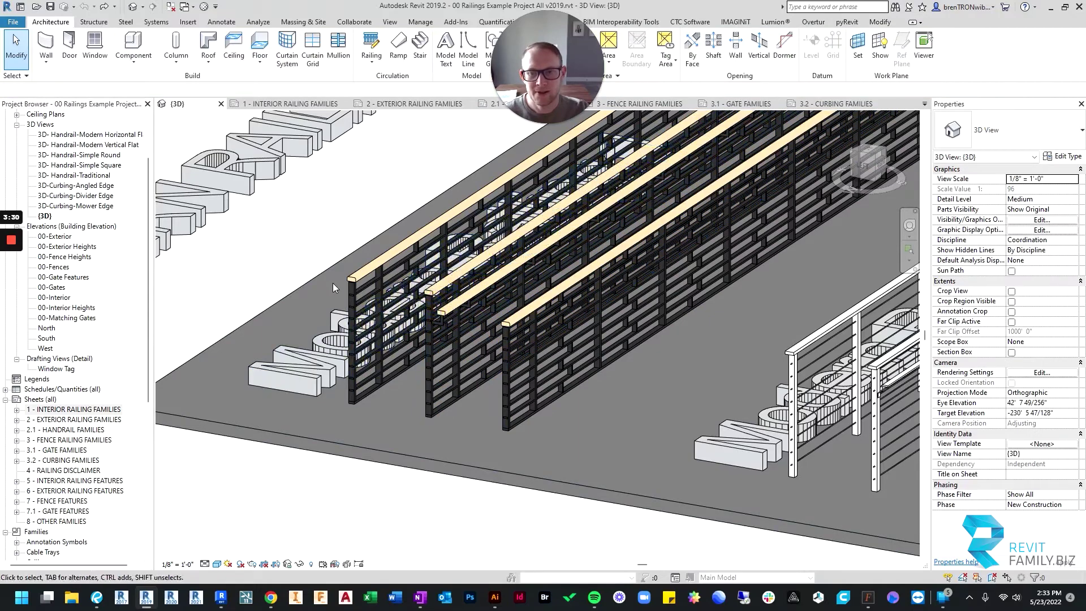
pyautogui.click(361, 274)
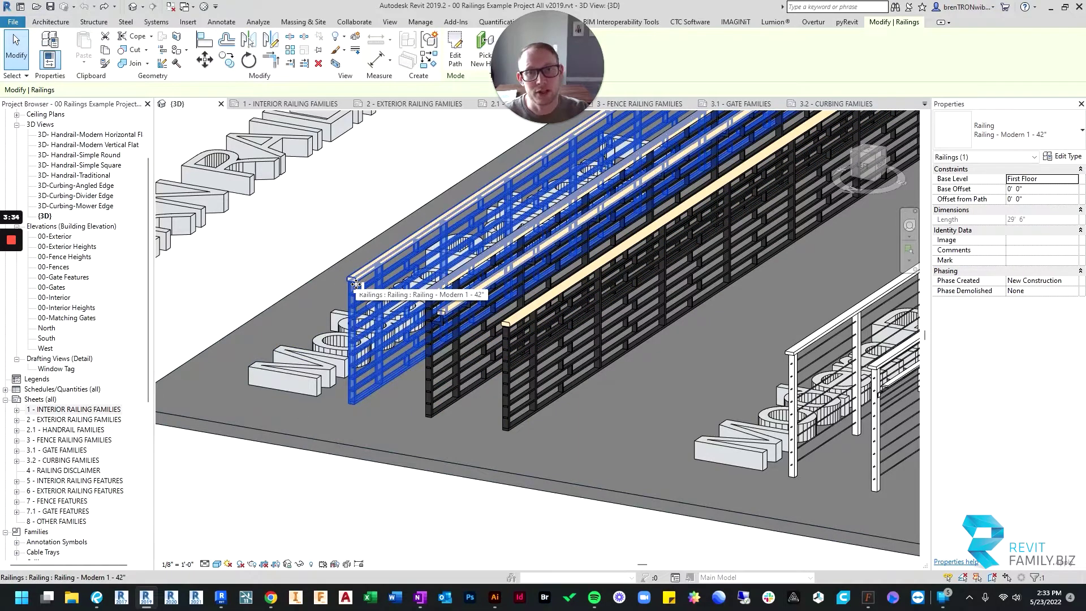
pyautogui.click(306, 488)
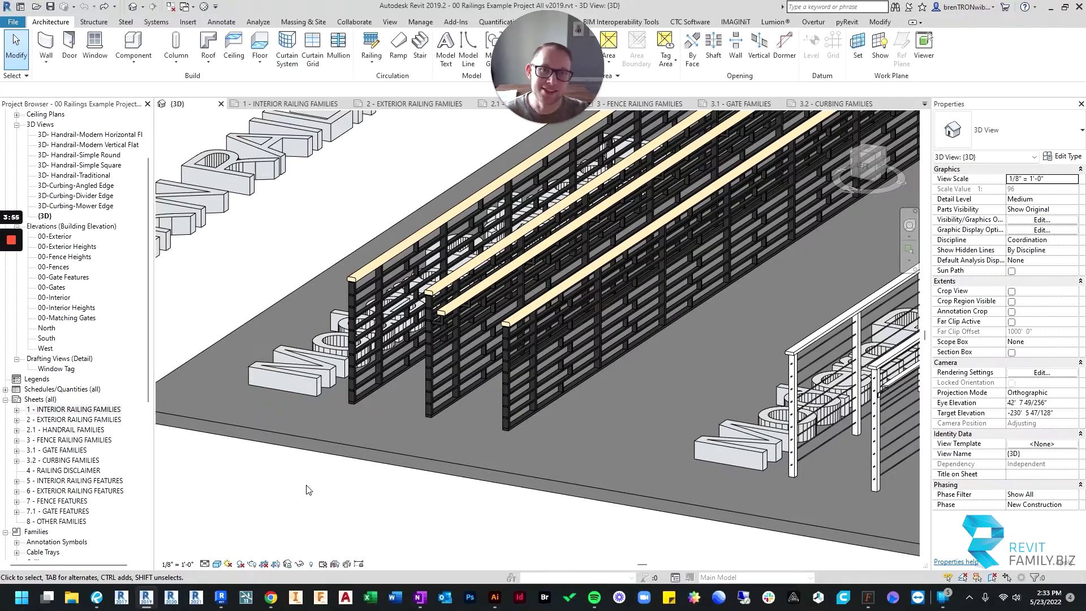
# Step: Survey the Modern 2 railings and the remaining Modern, Craftsman, Traditional and Glass railing platforms
pyautogui.scroll(-5, 535, 273)
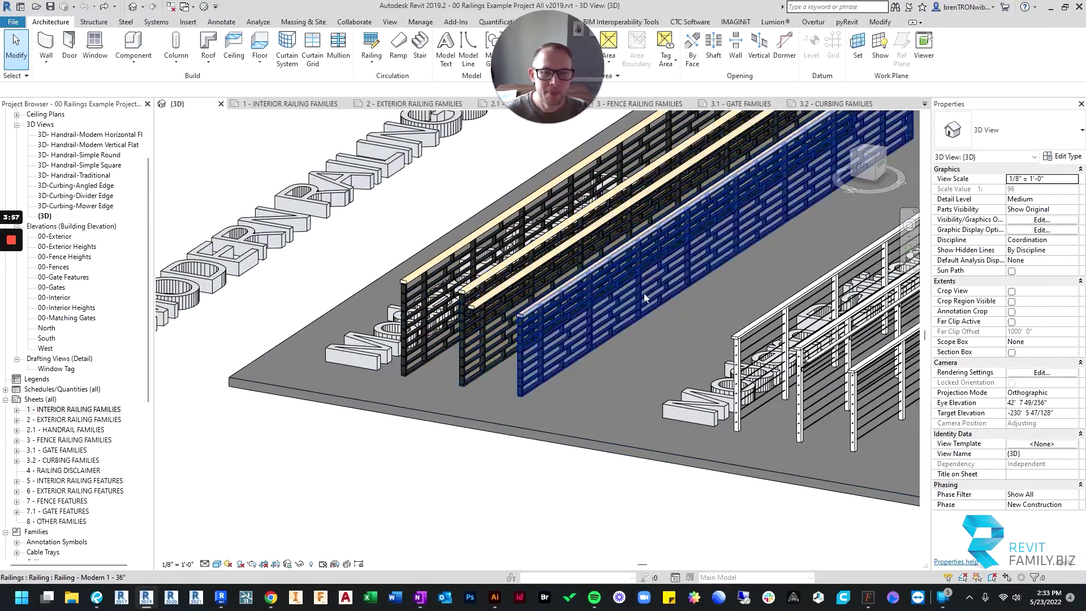
pyautogui.keyDown('shift'); pyautogui.moveTo(644, 293); pyautogui.dragTo(646, 426, button='middle'); pyautogui.keyUp('shift')
pyautogui.scroll(3, 473, 383)
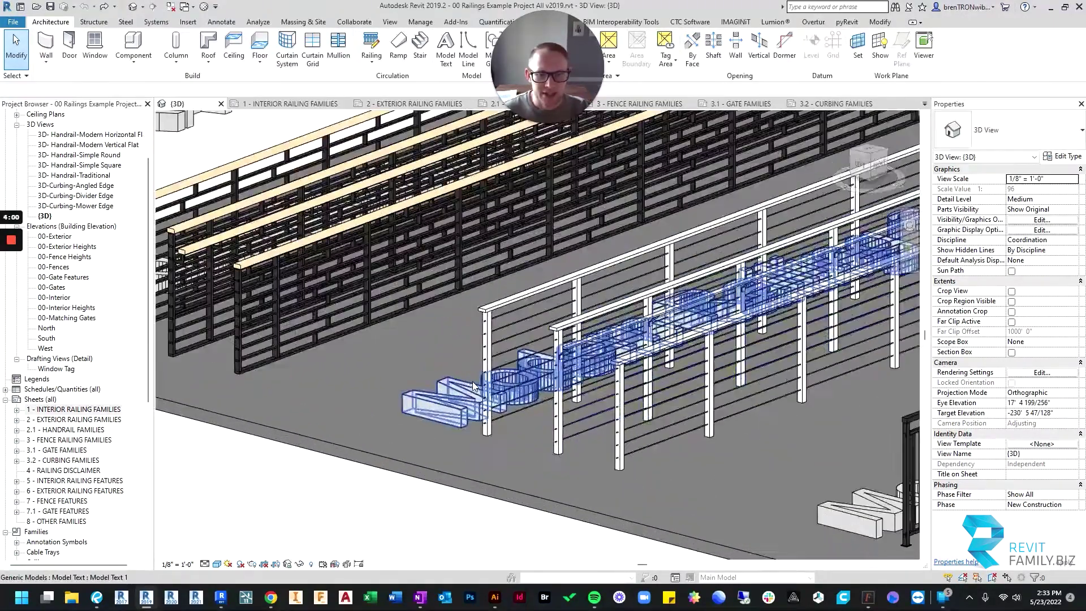
pyautogui.scroll(-6, 638, 377)
pyautogui.moveTo(758, 418); pyautogui.dragTo(621, 389, button='middle')
pyautogui.scroll(-1, 740, 398)
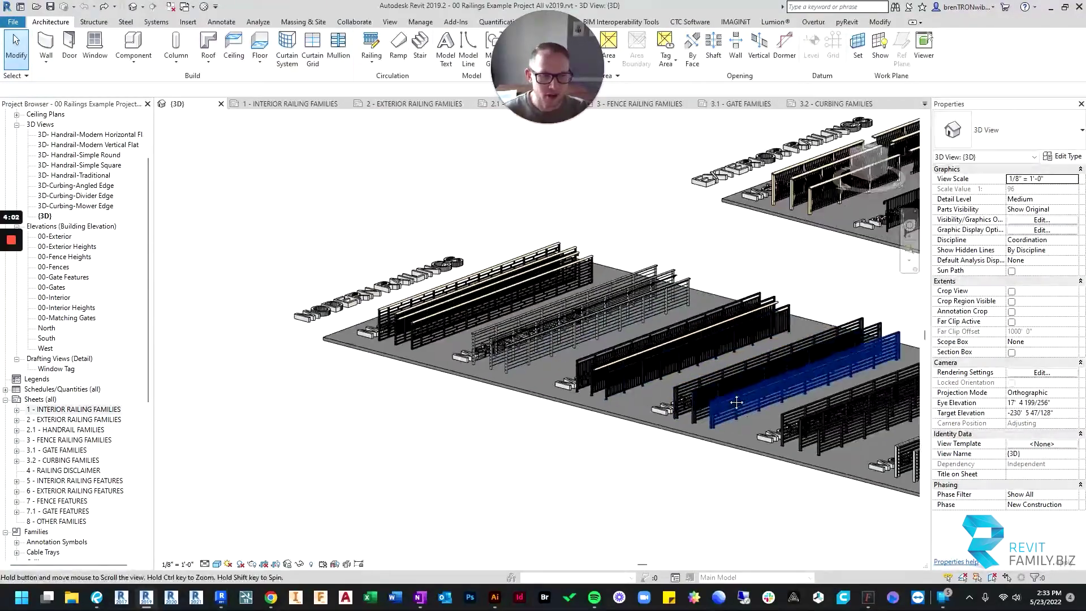
pyautogui.moveTo(739, 400); pyautogui.dragTo(317, 325, button='middle')
pyautogui.moveTo(692, 402); pyautogui.dragTo(391, 306, button='middle')
pyautogui.moveTo(751, 396); pyautogui.dragTo(407, 317, button='middle')
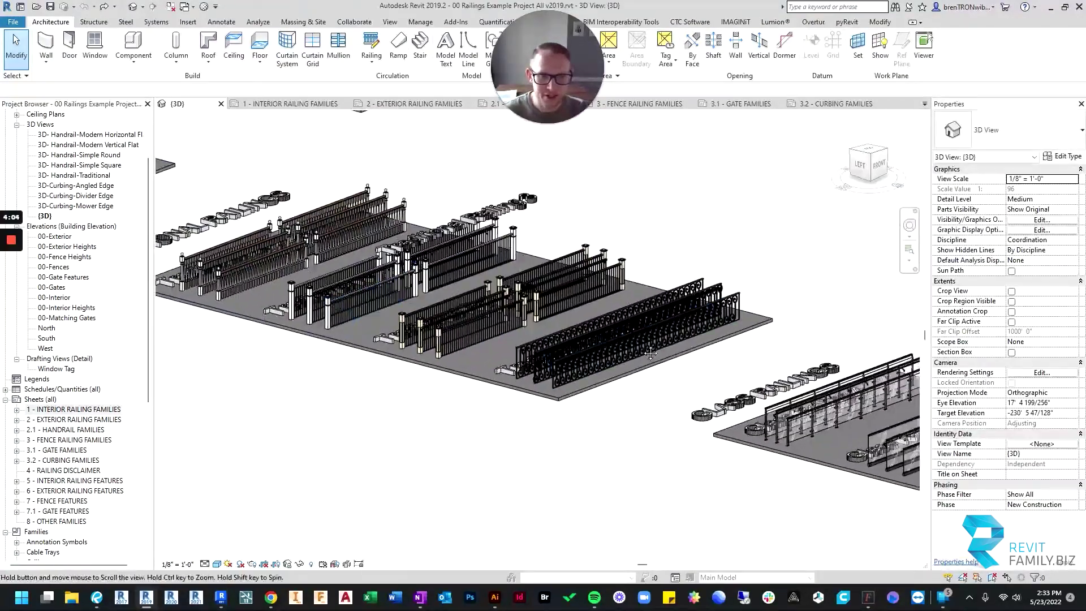
pyautogui.moveTo(701, 391); pyautogui.dragTo(411, 300, button='middle')
pyautogui.moveTo(640, 361); pyautogui.dragTo(399, 311, button='middle')
# Step: Examine the Traditional Railings platform, comparing the Traditional 1 railings with and without a bottom plate
pyautogui.scroll(3, 662, 365)
pyautogui.scroll(-3, 506, 301)
pyautogui.moveTo(481, 286); pyautogui.dragTo(650, 334, button='middle')
pyautogui.moveTo(379, 257); pyautogui.dragTo(314, 471, button='middle')
pyautogui.click(564, 252)
pyautogui.click(314, 471)
pyautogui.scroll(3, 303, 397)
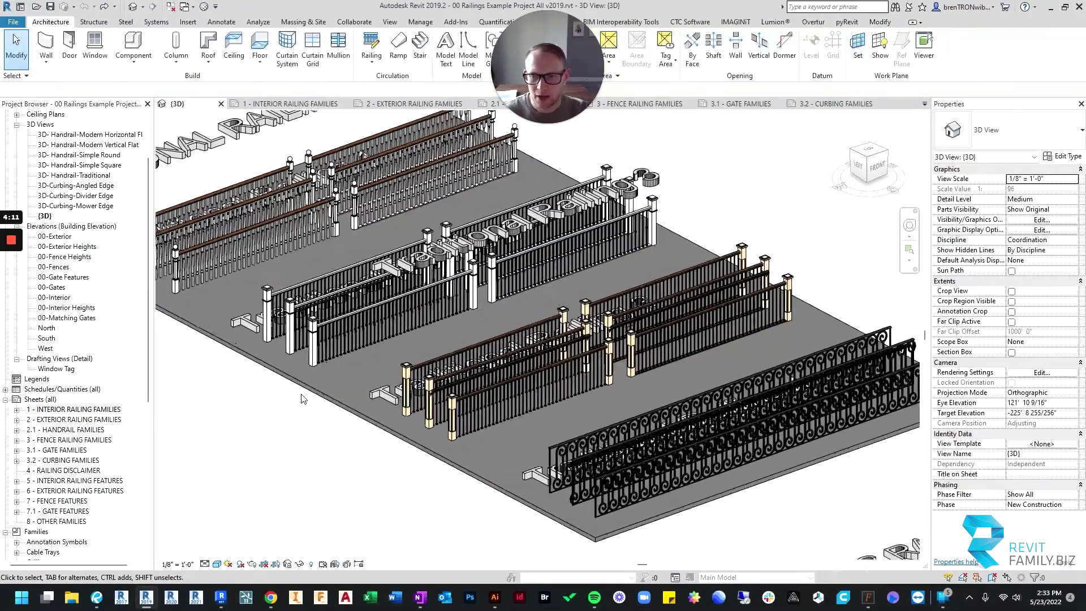
pyautogui.moveTo(362, 266); pyautogui.dragTo(447, 311, button='middle')
pyautogui.moveTo(297, 296); pyautogui.dragTo(391, 385, button='middle')
pyautogui.scroll(2, 300, 327)
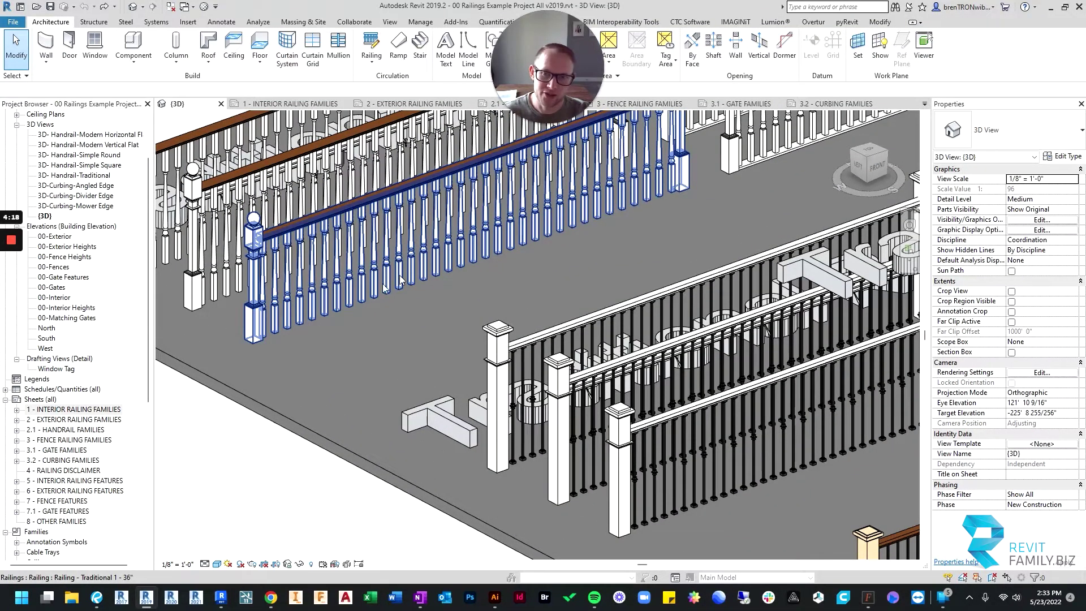
pyautogui.scroll(-2, 249, 336)
pyautogui.moveTo(497, 267); pyautogui.dragTo(277, 396, button='middle')
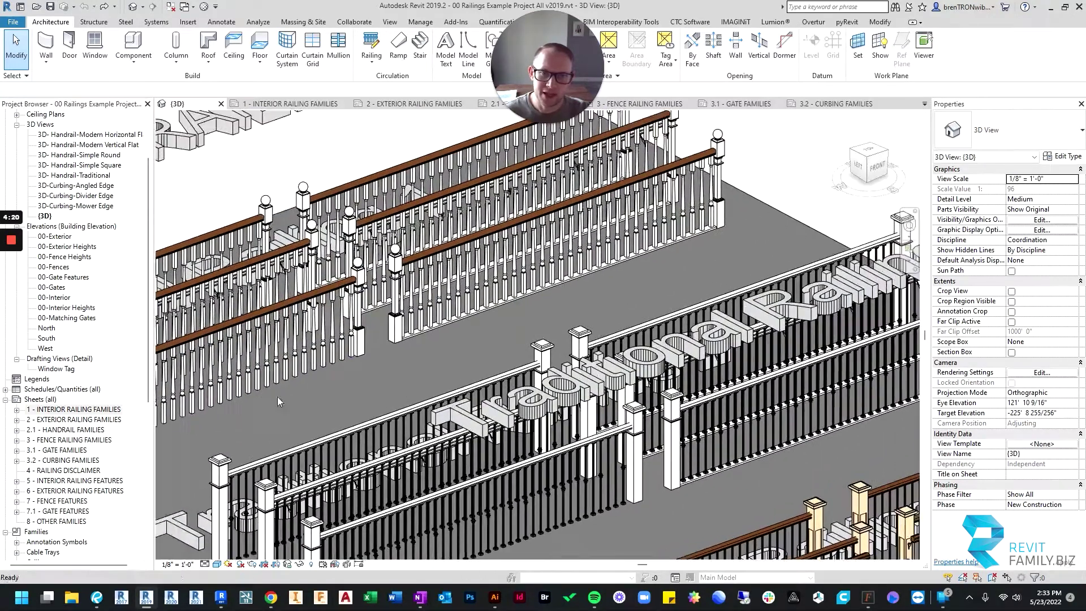
pyautogui.scroll(2, 502, 305)
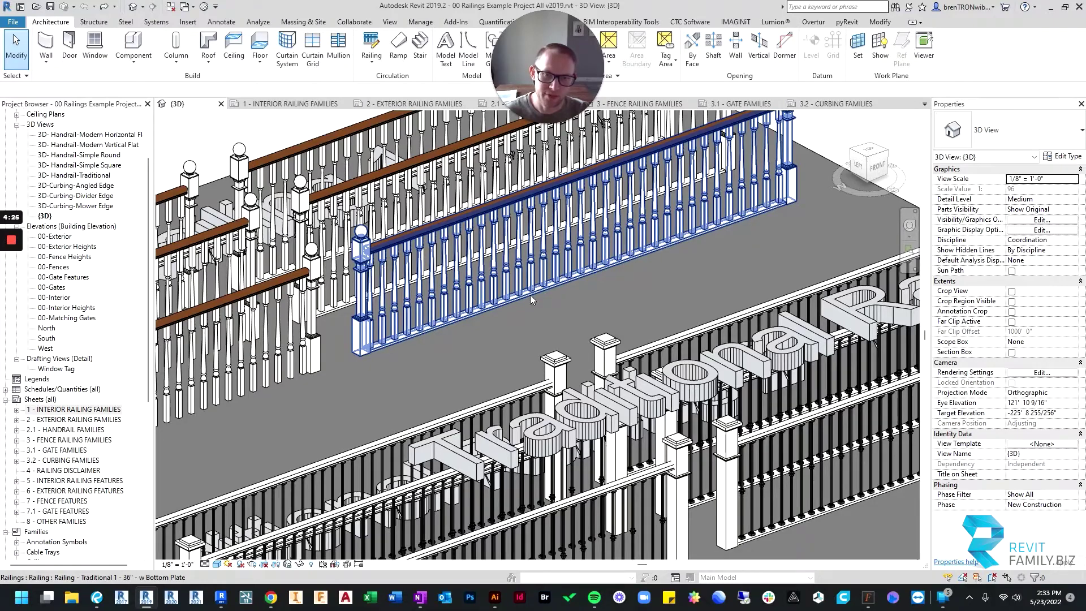
pyautogui.scroll(-2, 752, 257)
pyautogui.scroll(2, 523, 341)
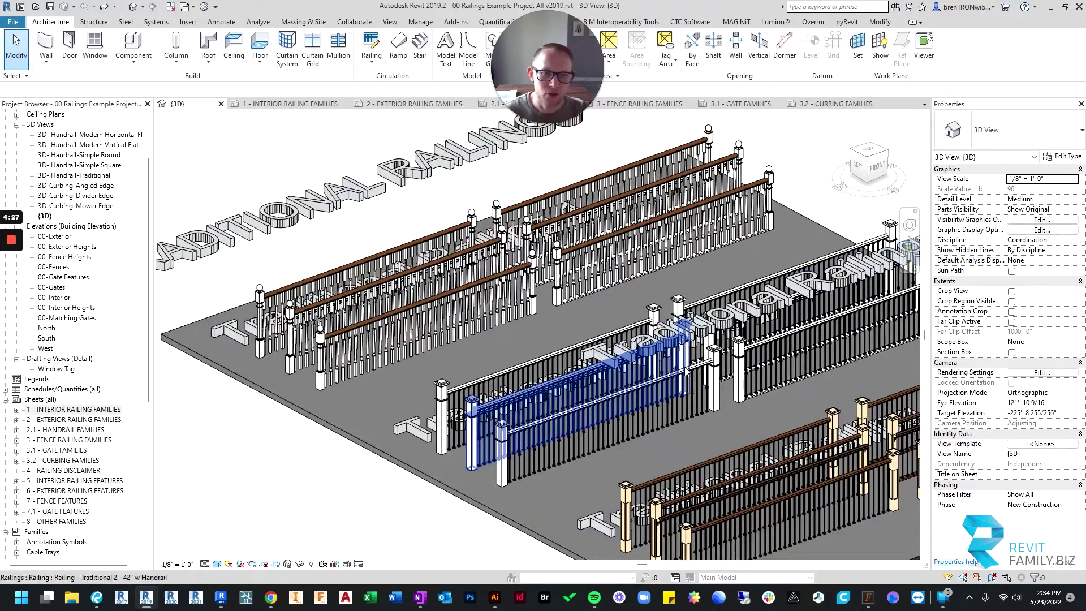
pyautogui.scroll(-1, 522, 341)
# Step: Check the type of the front Traditional 2 railing with bottom plate and view its platform from above and at an angle
pyautogui.click(734, 276)
pyautogui.keyDown('shift'); pyautogui.moveTo(733, 279); pyautogui.dragTo(699, 333, button='middle'); pyautogui.keyUp('shift')
pyautogui.scroll(-2, 700, 321)
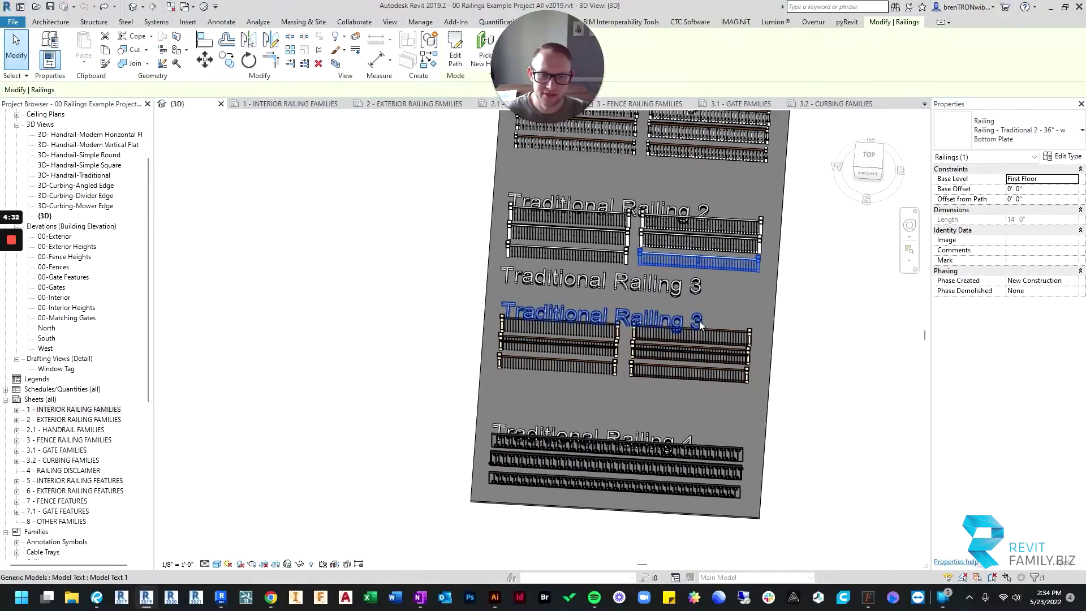
pyautogui.scroll(2, 721, 381)
pyautogui.keyDown('shift'); pyautogui.moveTo(721, 382); pyautogui.dragTo(719, 279, button='middle'); pyautogui.keyUp('shift')
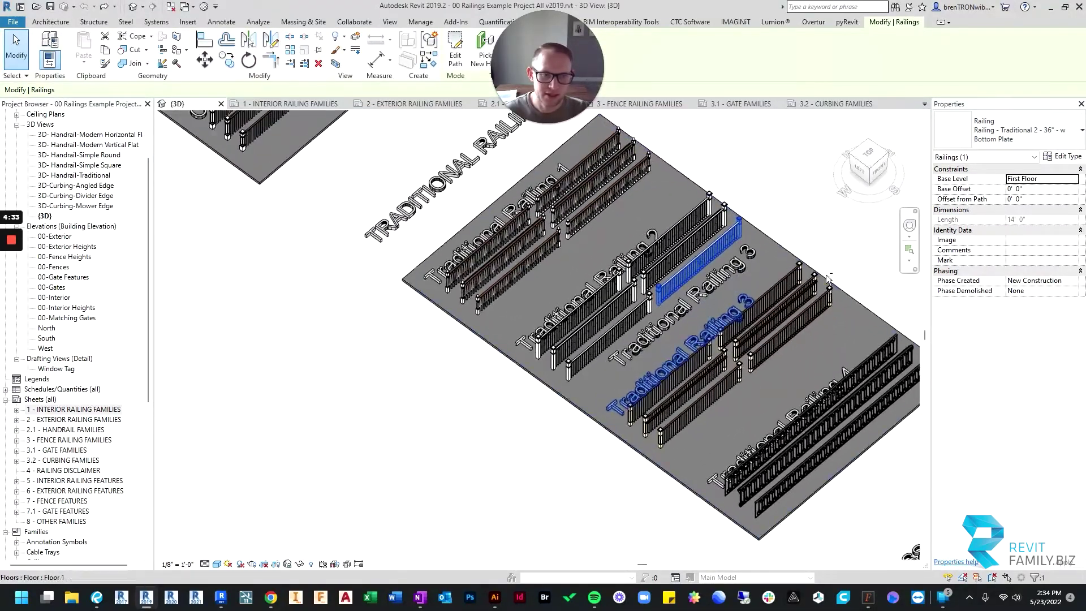
pyautogui.click(719, 279)
pyautogui.press('Escape')
pyautogui.keyDown('shift'); pyautogui.moveTo(762, 251); pyautogui.dragTo(586, 263, button='middle'); pyautogui.keyUp('shift')
pyautogui.scroll(-1, 651, 269)
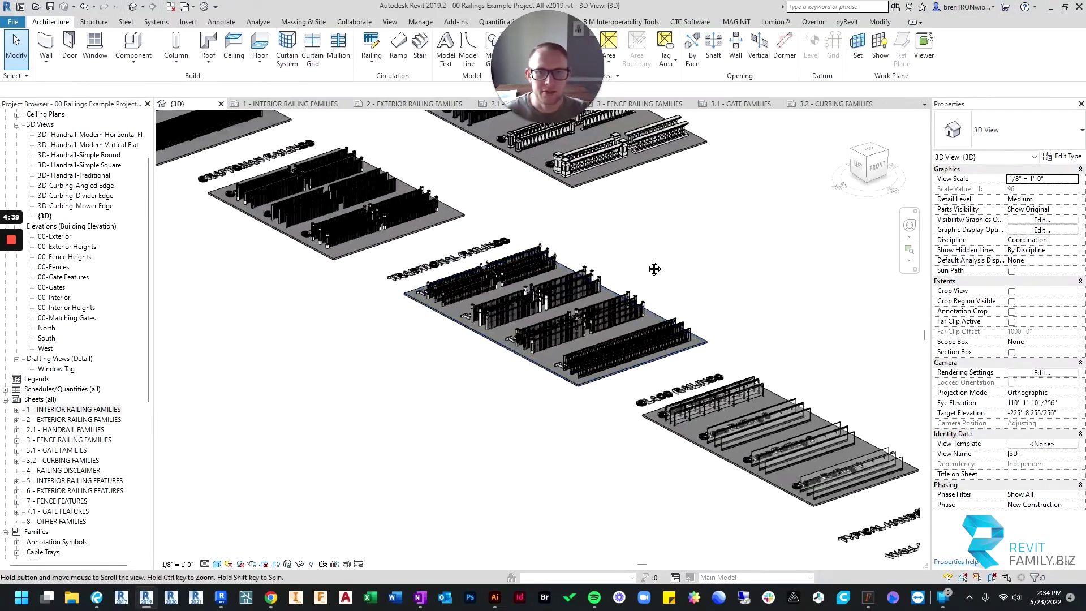
# Step: Examine the upright display of exterior railing families, comparing the versions with and without end posts
pyautogui.moveTo(653, 269); pyautogui.dragTo(669, 434, button='middle')
pyautogui.scroll(-3, 633, 192)
pyautogui.keyDown('shift'); pyautogui.moveTo(650, 209); pyautogui.dragTo(339, 215, button='middle'); pyautogui.keyUp('shift')
pyautogui.scroll(2, 461, 243)
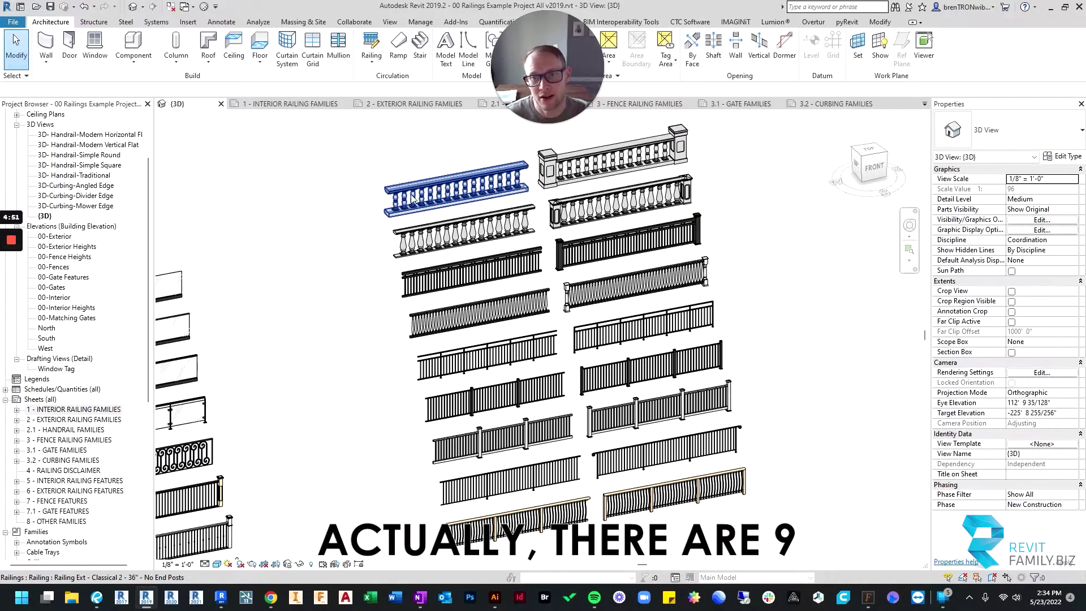
pyautogui.scroll(1, 552, 269)
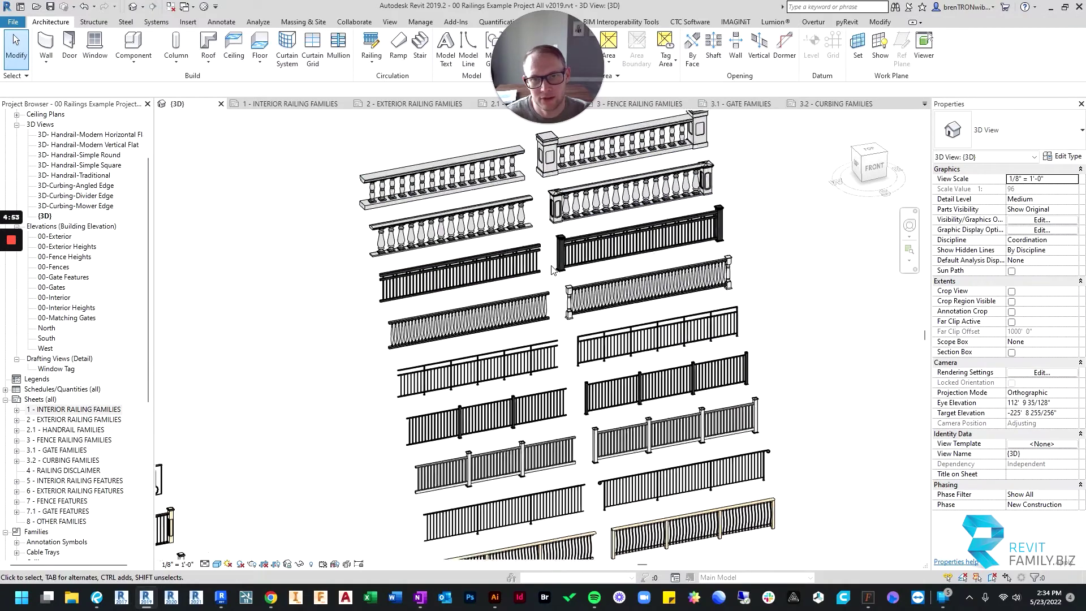
pyautogui.scroll(1, 552, 270)
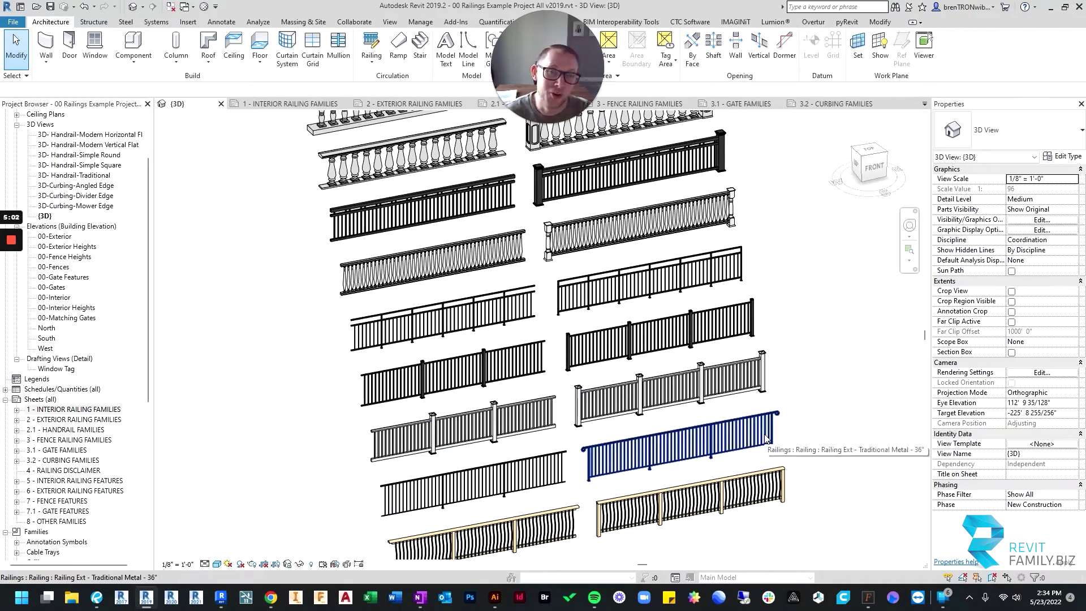
pyautogui.scroll(-2, 665, 396)
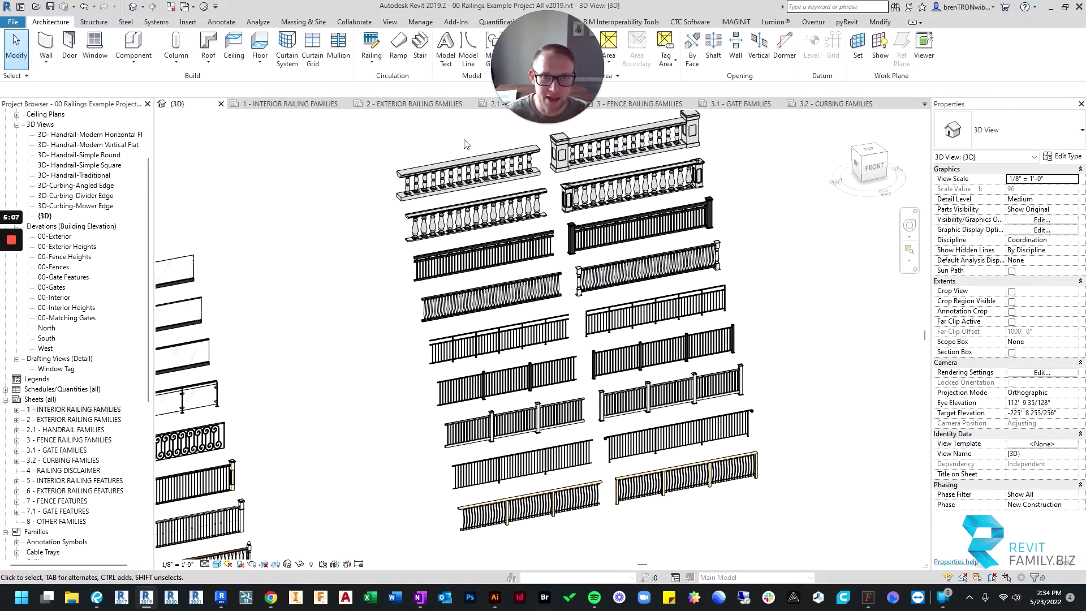
pyautogui.scroll(-1, 642, 432)
# Step: Check the type of the Metal and Wood 42" railing with handrail on the Exterior Railings platform, up close
pyautogui.keyDown('shift'); pyautogui.moveTo(648, 436); pyautogui.dragTo(602, 361, button='middle'); pyautogui.keyUp('shift')
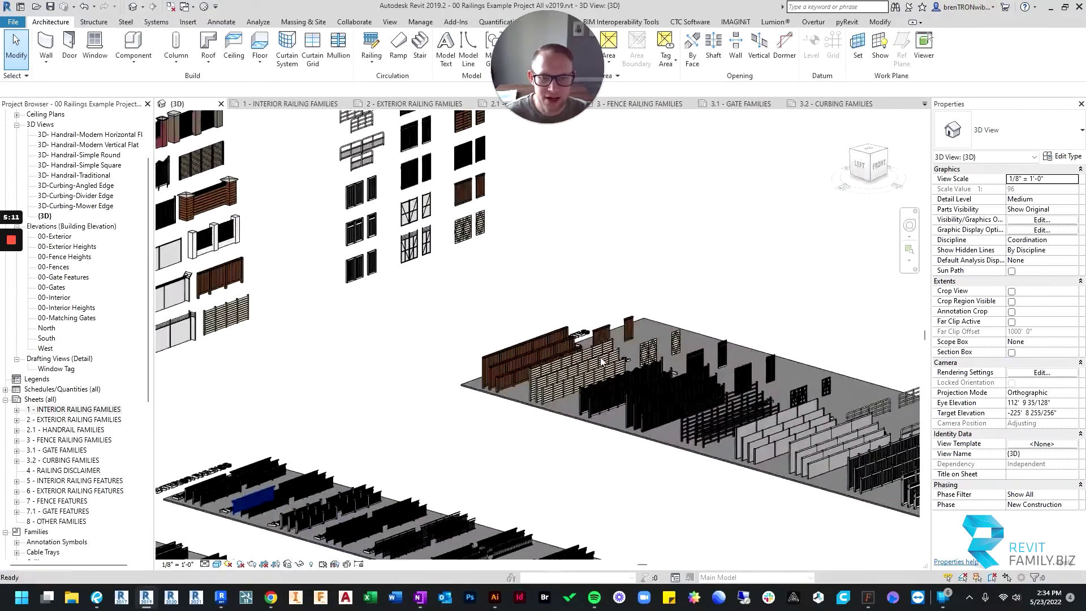
pyautogui.click(223, 491)
pyautogui.moveTo(310, 452); pyautogui.dragTo(569, 451, button='middle')
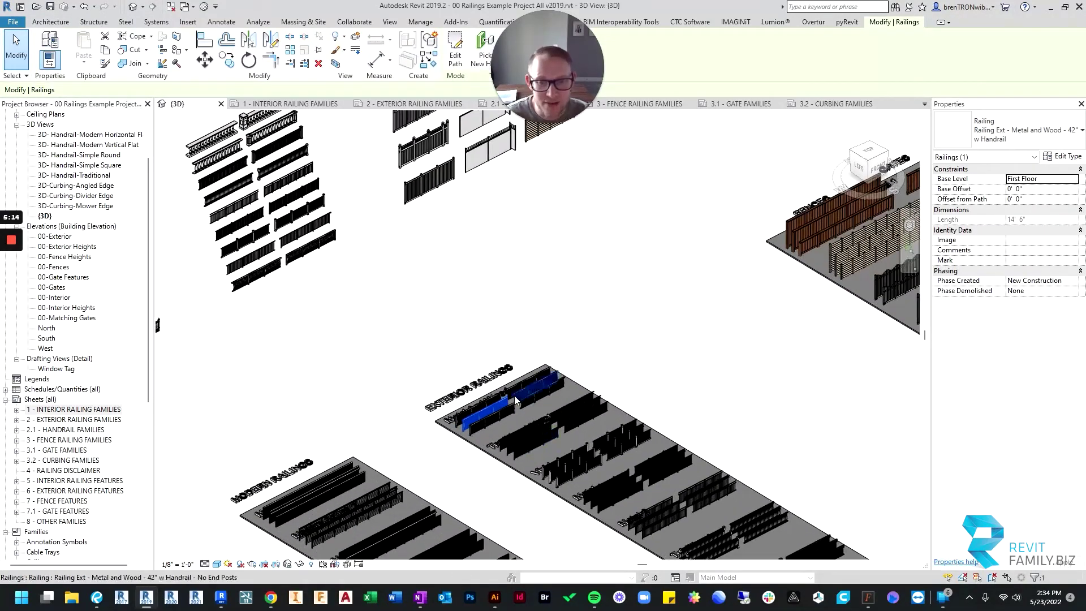
pyautogui.scroll(6, 481, 413)
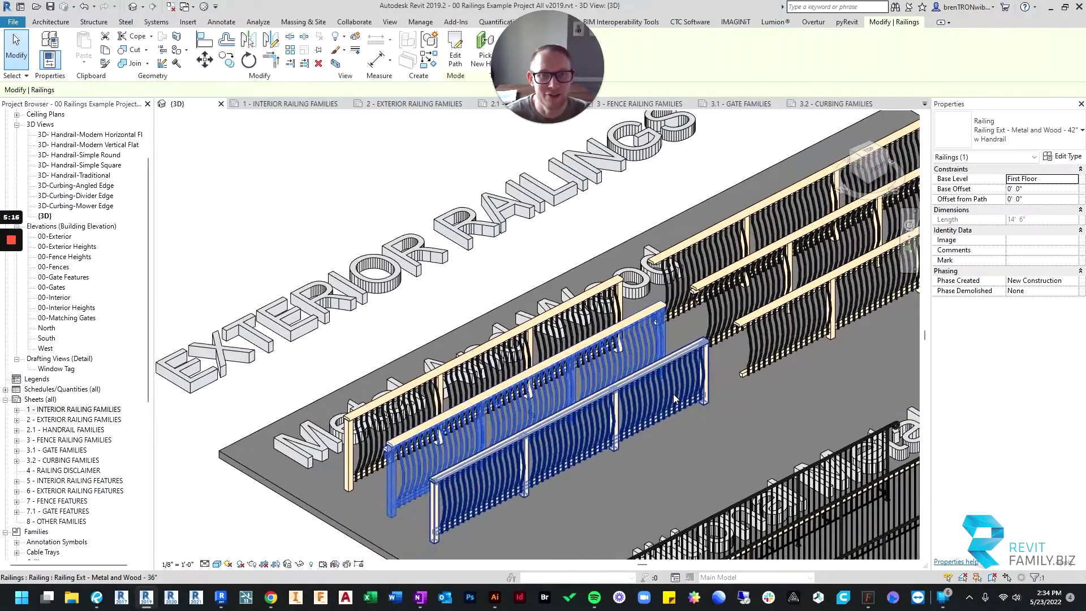
pyautogui.moveTo(673, 396); pyautogui.dragTo(620, 377, button='middle')
pyautogui.click(222, 538)
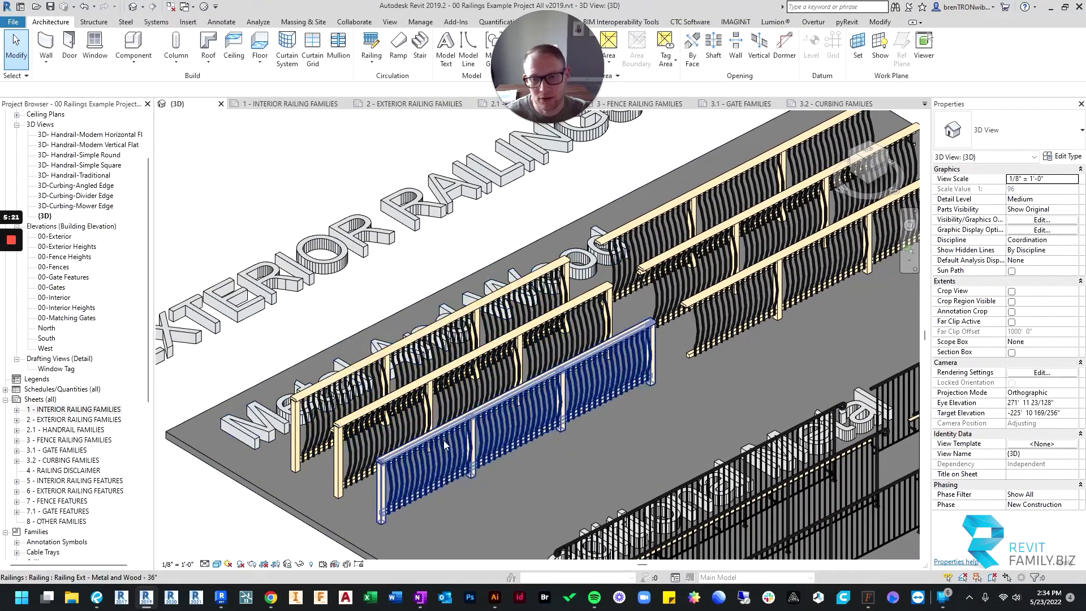
# Step: Check the type of the middle Metal and Wood railing without end posts, the 42" version with handrail
pyautogui.moveTo(614, 359); pyautogui.dragTo(451, 434, button='middle')
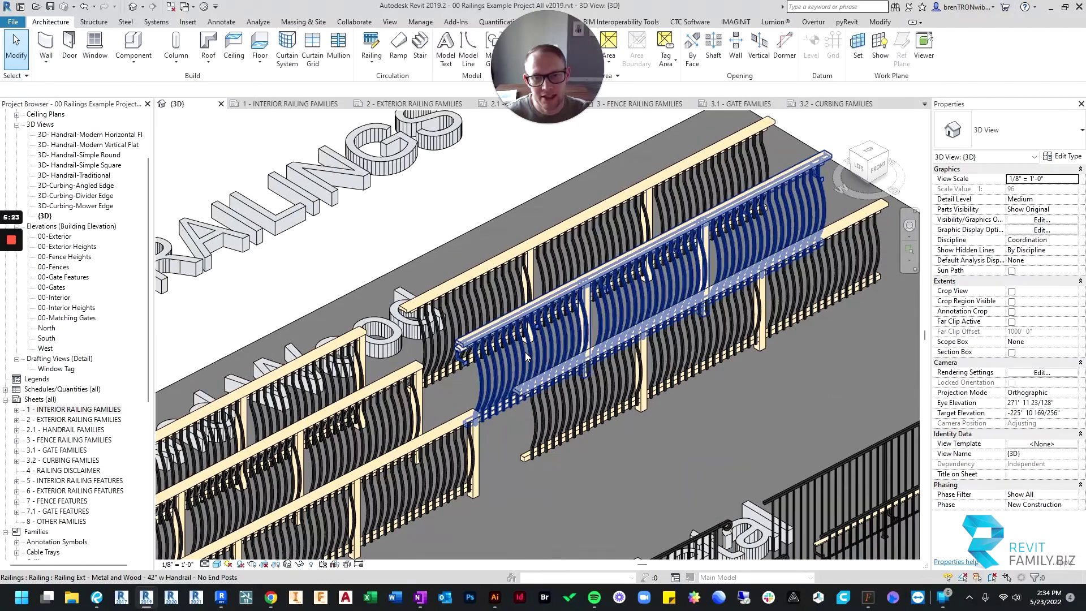
pyautogui.keyDown('shift'); pyautogui.moveTo(525, 352); pyautogui.dragTo(453, 359, button='middle'); pyautogui.keyUp('shift')
pyautogui.click(562, 359)
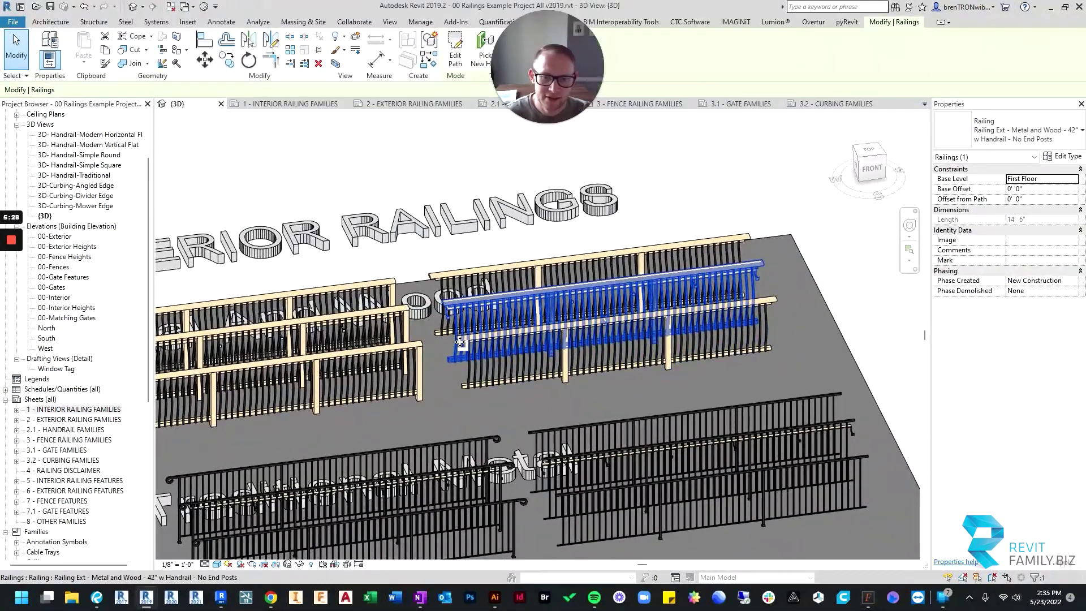
pyautogui.scroll(-2, 491, 364)
pyautogui.moveTo(514, 370); pyautogui.dragTo(557, 370, button='middle')
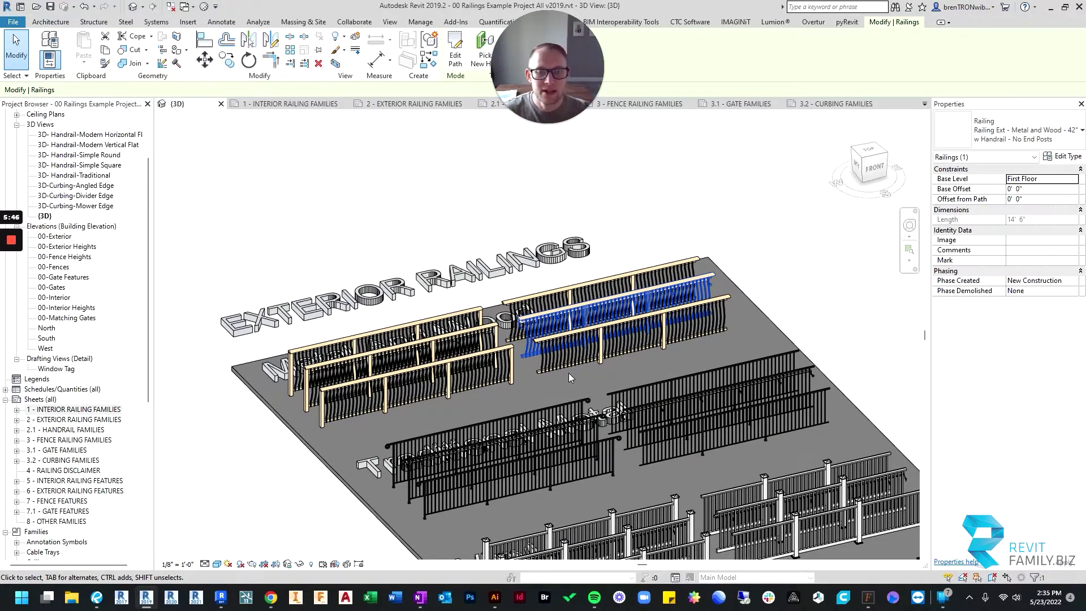
# Step: Check the type of the front 36" Metal and Wood railing without end posts and compare it with its neighbours
pyautogui.click(626, 343)
pyautogui.keyDown('shift'); pyautogui.moveTo(620, 392); pyautogui.dragTo(589, 346, button='middle'); pyautogui.keyUp('shift')
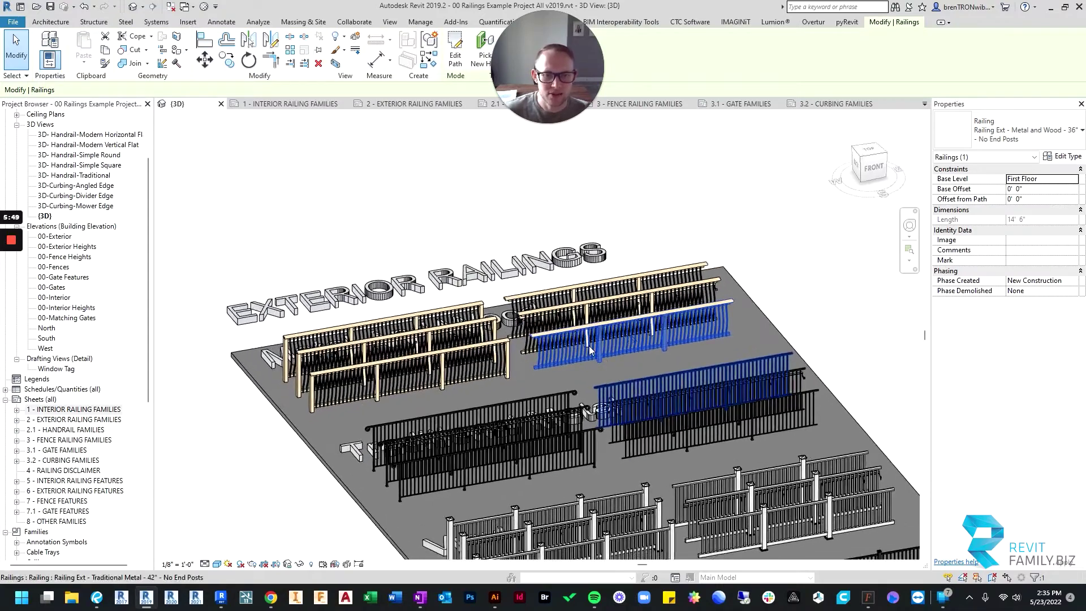
pyautogui.scroll(3, 590, 351)
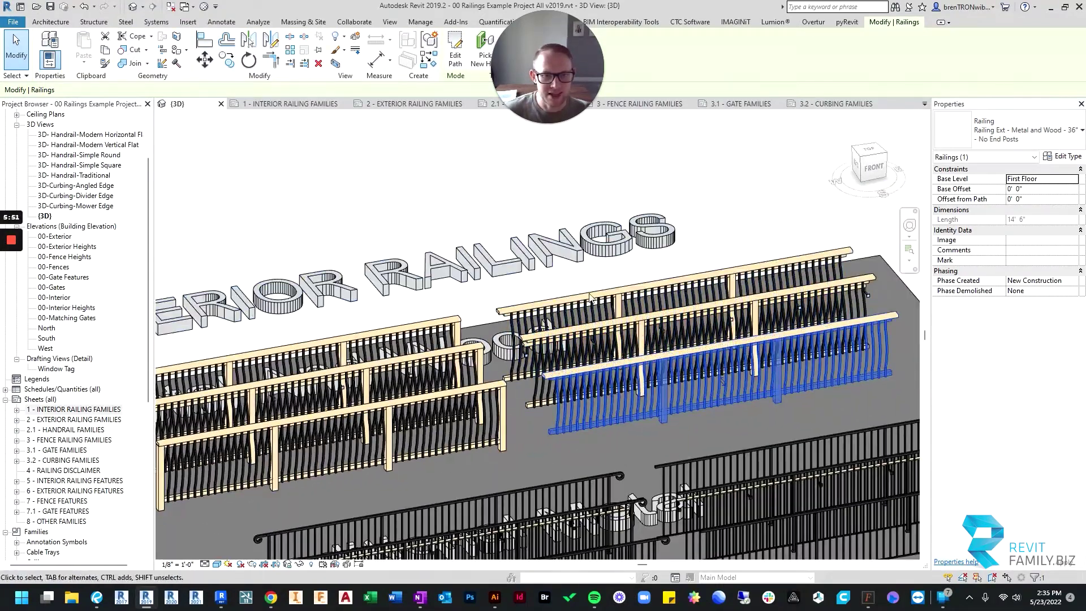
pyautogui.scroll(-2, 657, 349)
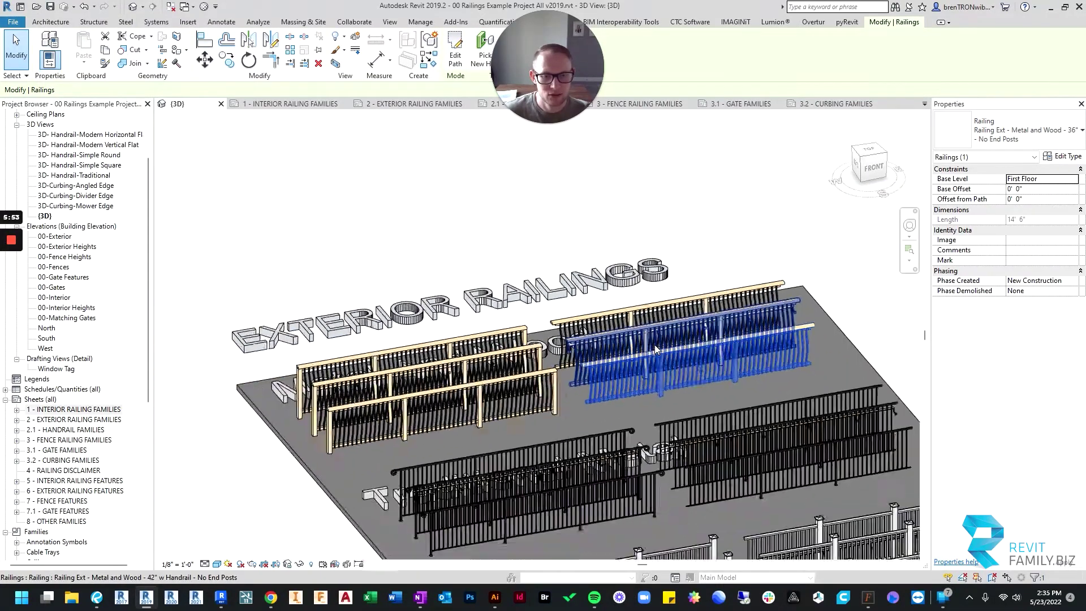
# Step: Survey the rest of the Exterior Railings platform and find the Typical Handrail Profiles and Wall Mounted Handrail area
pyautogui.scroll(-5, 655, 348)
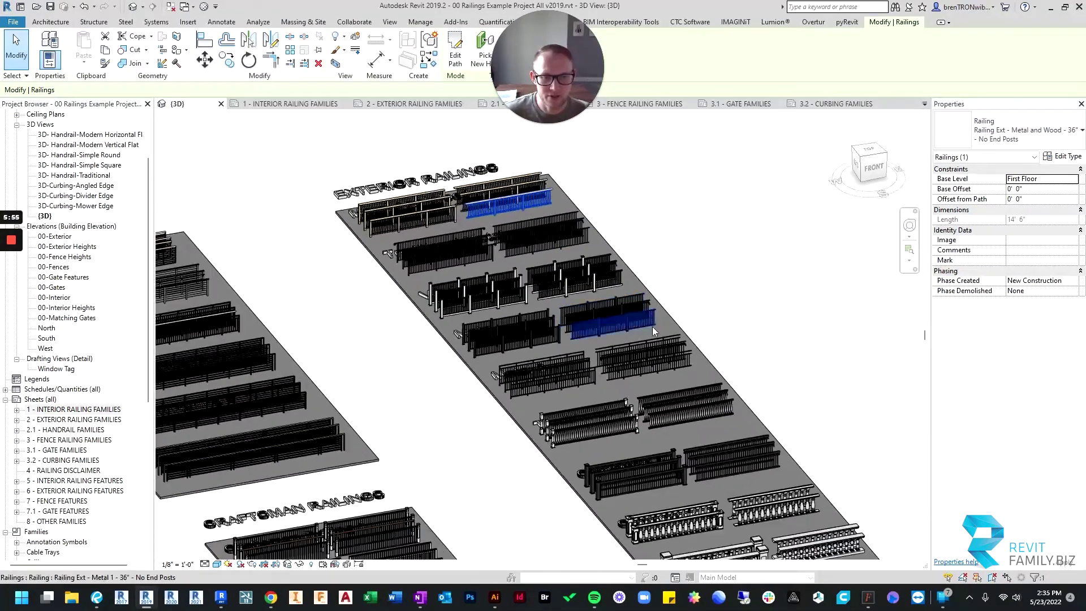
pyautogui.moveTo(716, 390); pyautogui.dragTo(472, 296, button='middle')
pyautogui.scroll(-2, 570, 407)
pyautogui.scroll(-4, 472, 296)
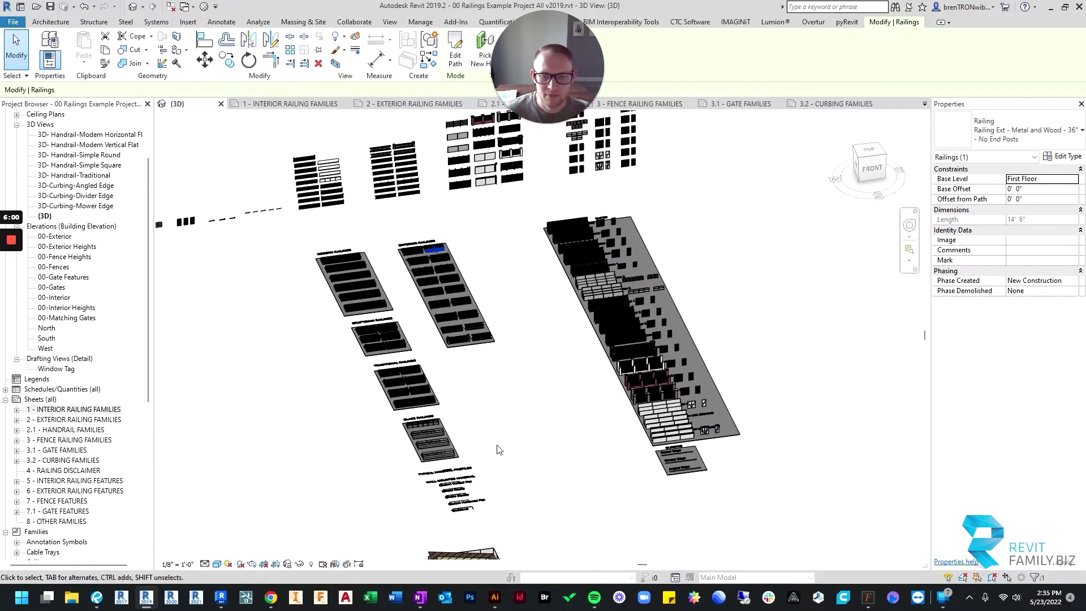
pyautogui.scroll(4, 447, 498)
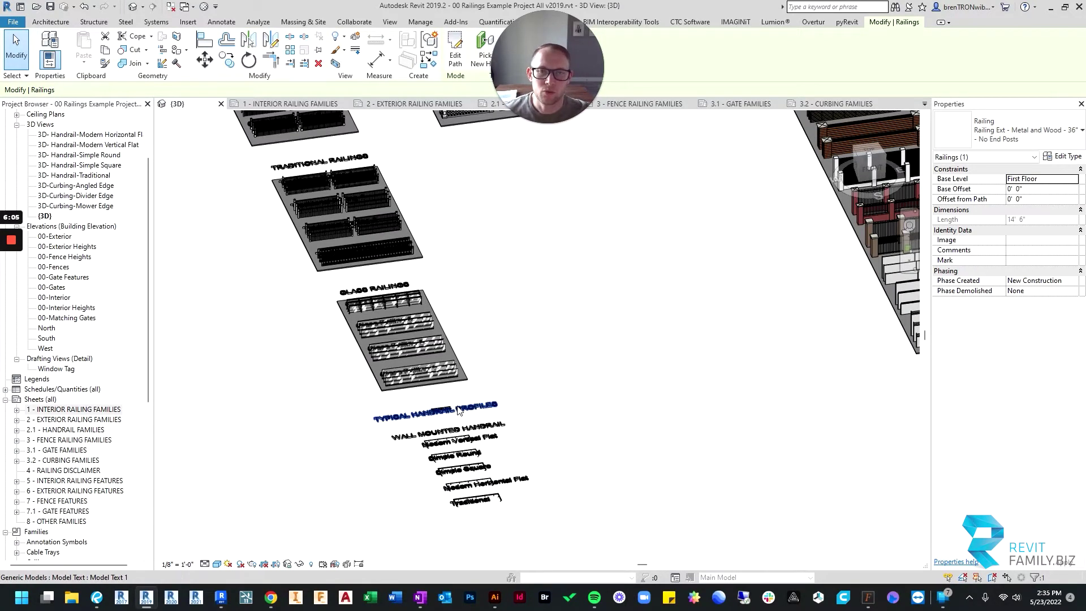
pyautogui.scroll(5, 445, 445)
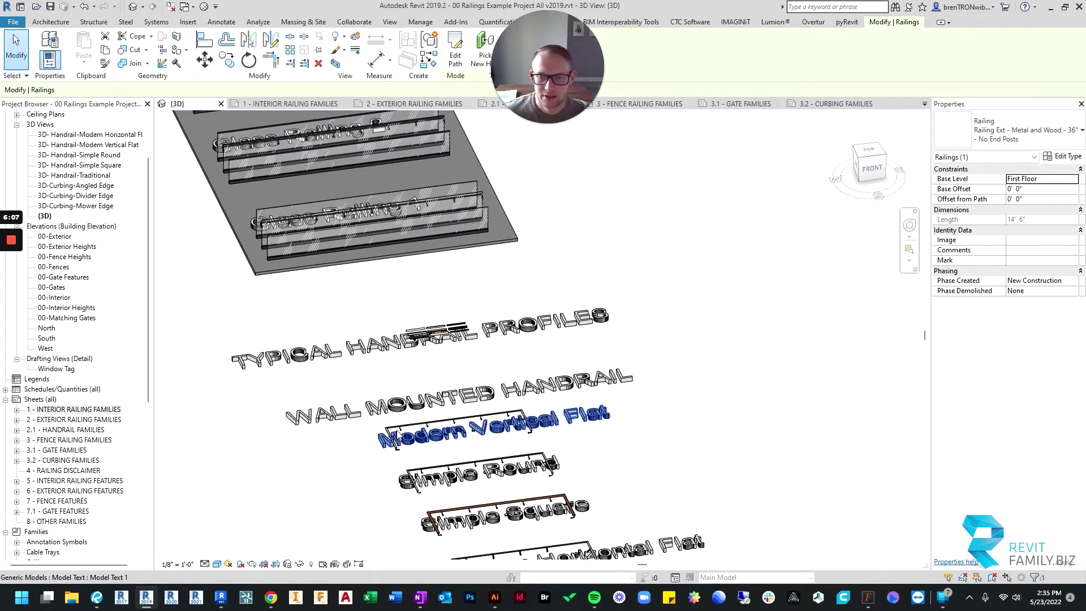
# Step: Check the type of the Modern Vertical Flat wall-mounted handrail and inspect the other handrails with their support brackets
pyautogui.keyDown('shift'); pyautogui.moveTo(380, 457); pyautogui.dragTo(409, 381, button='middle'); pyautogui.keyUp('shift')
pyautogui.click(386, 441)
pyautogui.scroll(5, 390, 450)
pyautogui.click(384, 298)
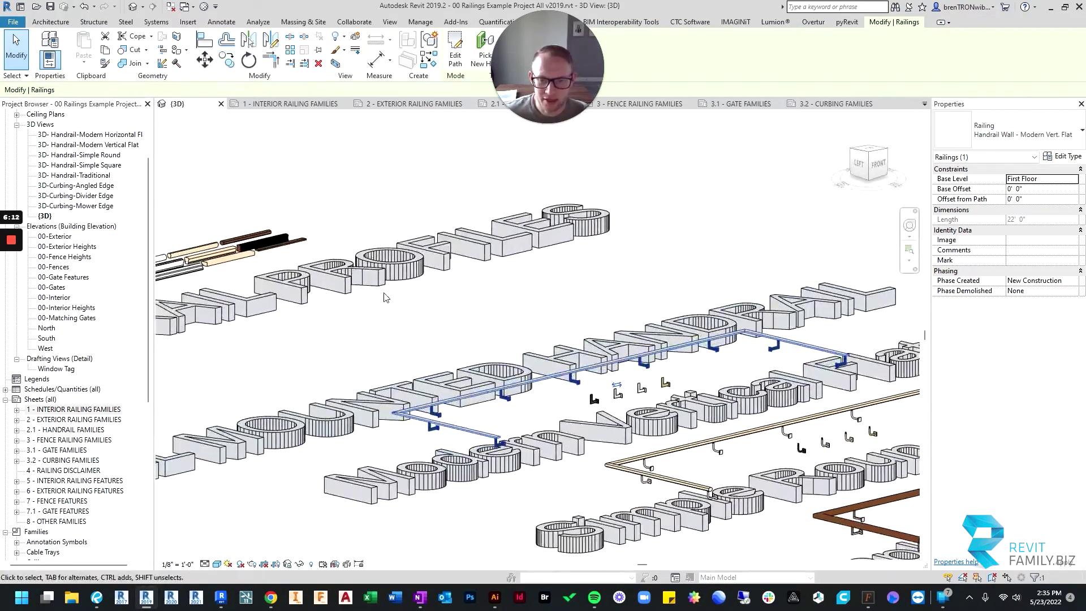
pyautogui.scroll(2, 482, 489)
pyautogui.scroll(-4, 482, 489)
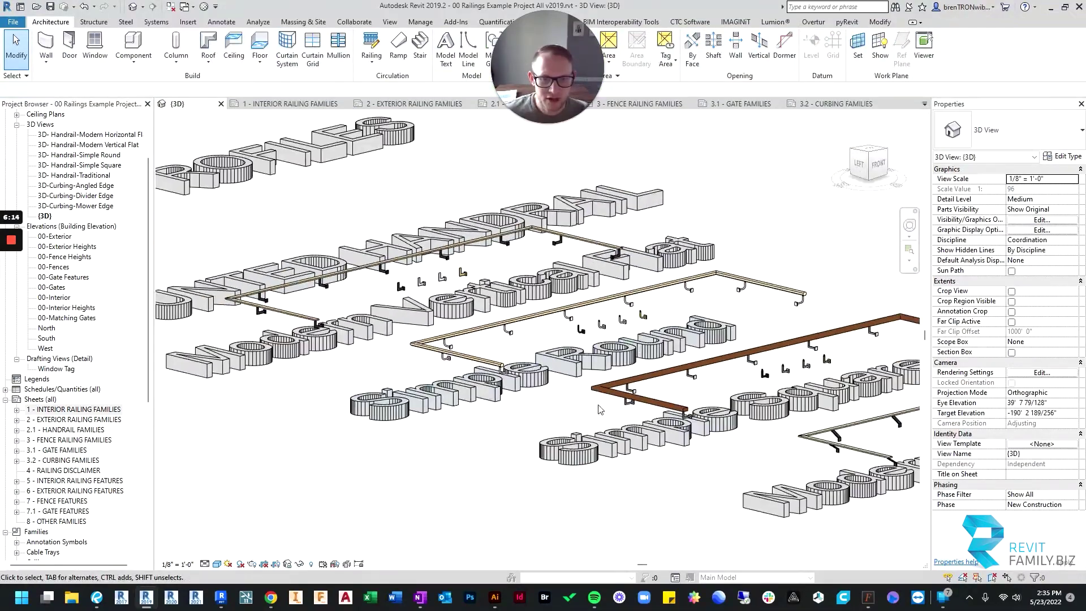
pyautogui.scroll(5, 445, 375)
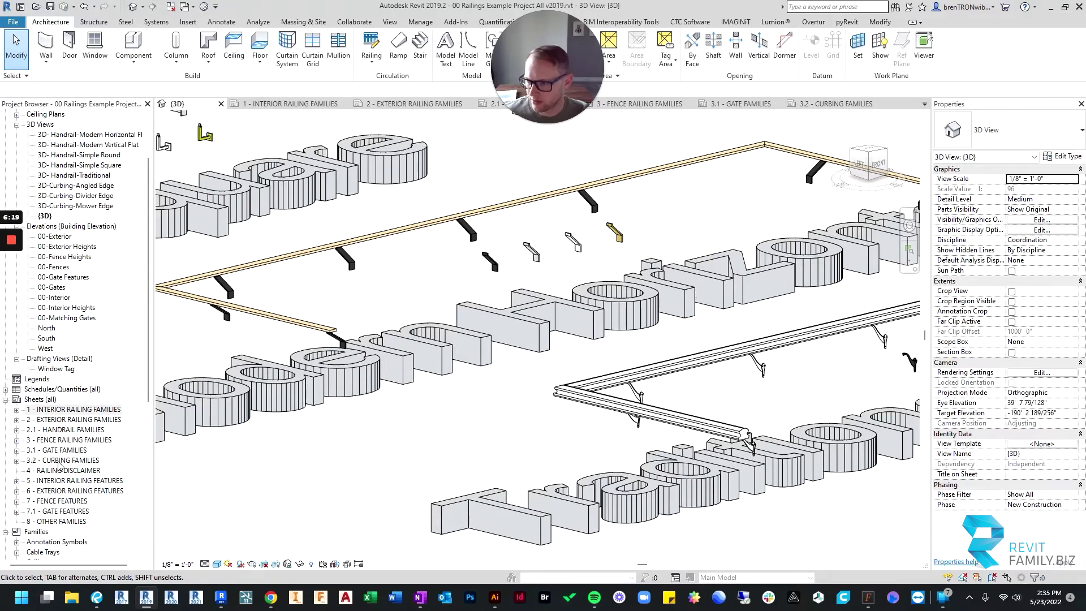
# Step: Open sheet 2.1 - HANDRAIL FAMILIES and review its handrail and support styles
pyautogui.doubleClick(67, 429)
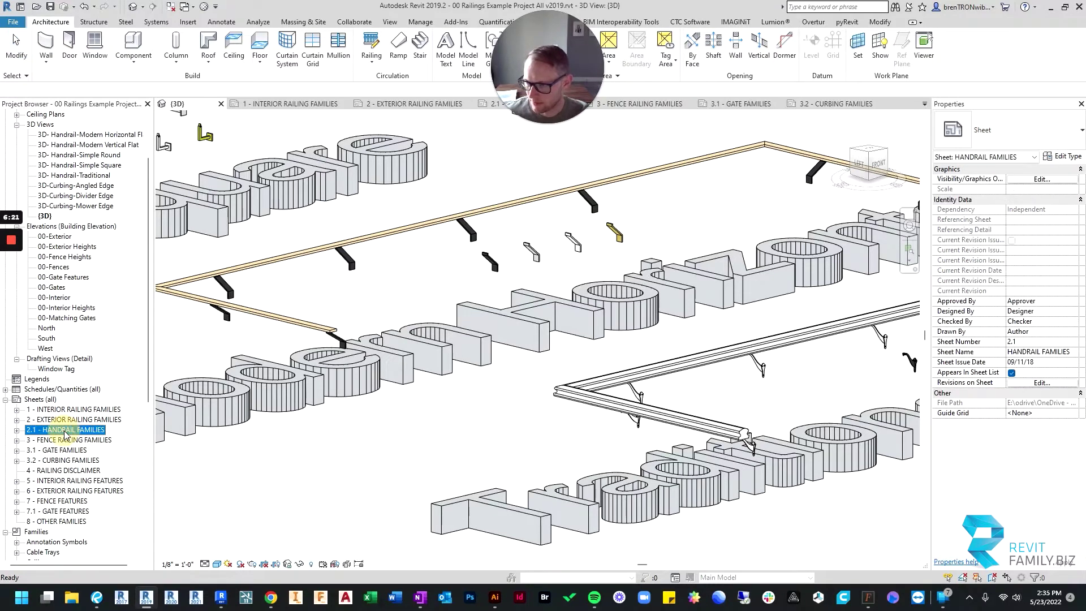
pyautogui.scroll(5, 553, 290)
pyautogui.scroll(-3, 553, 290)
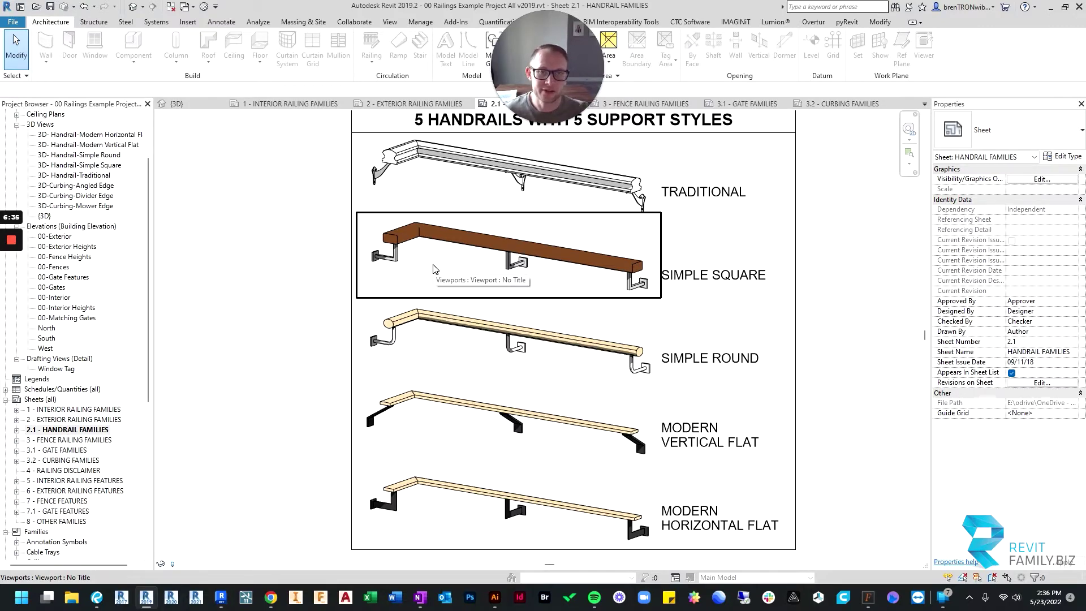
pyautogui.scroll(-3, 454, 268)
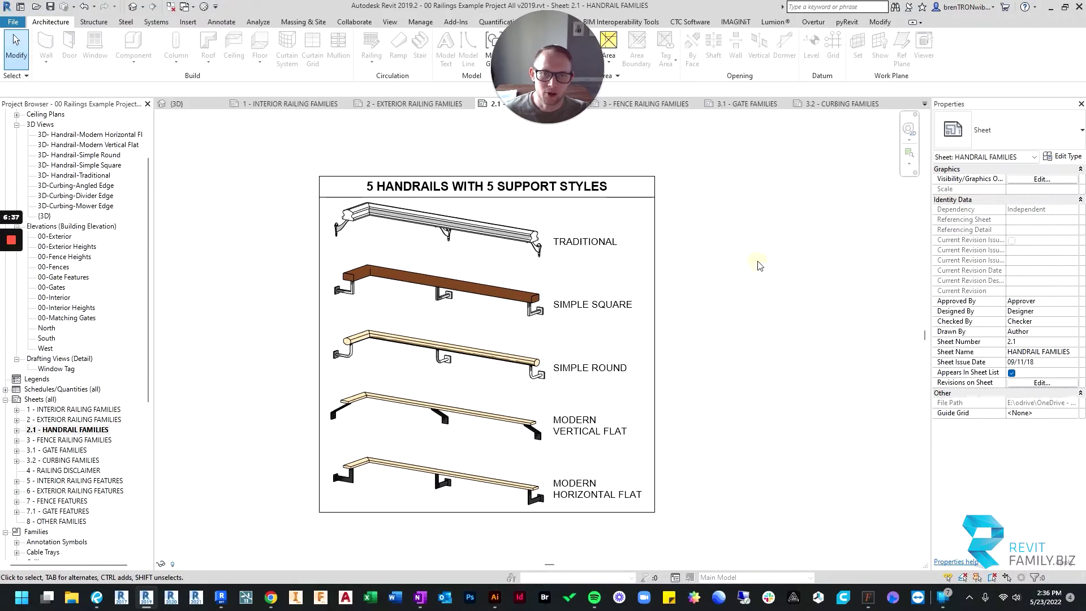
pyautogui.moveTo(684, 293); pyautogui.dragTo(702, 297, button='middle')
pyautogui.click(335, 178)
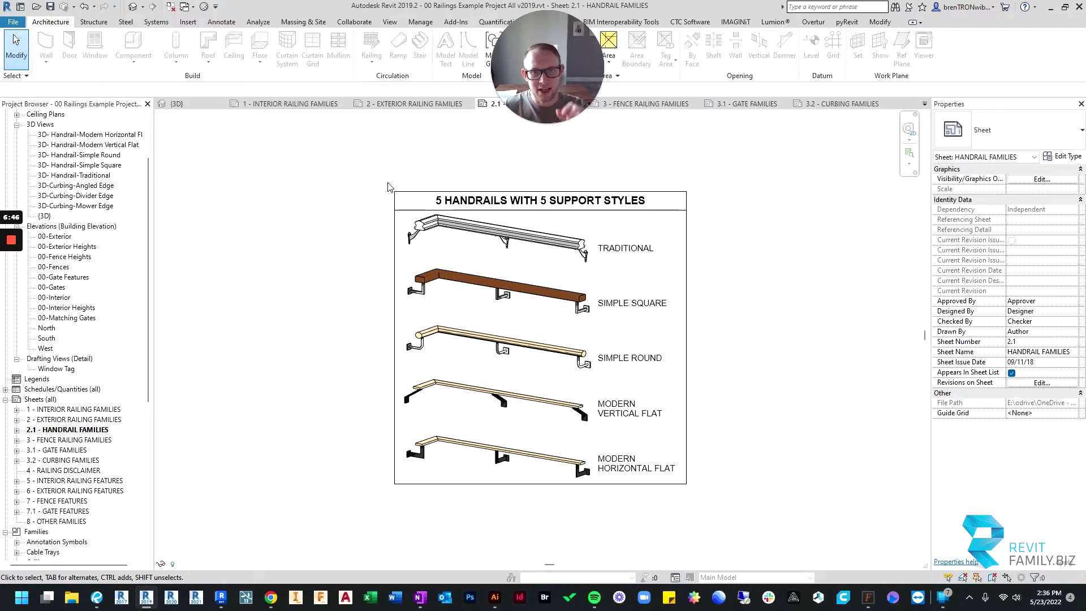
pyautogui.scroll(-2, 717, 222)
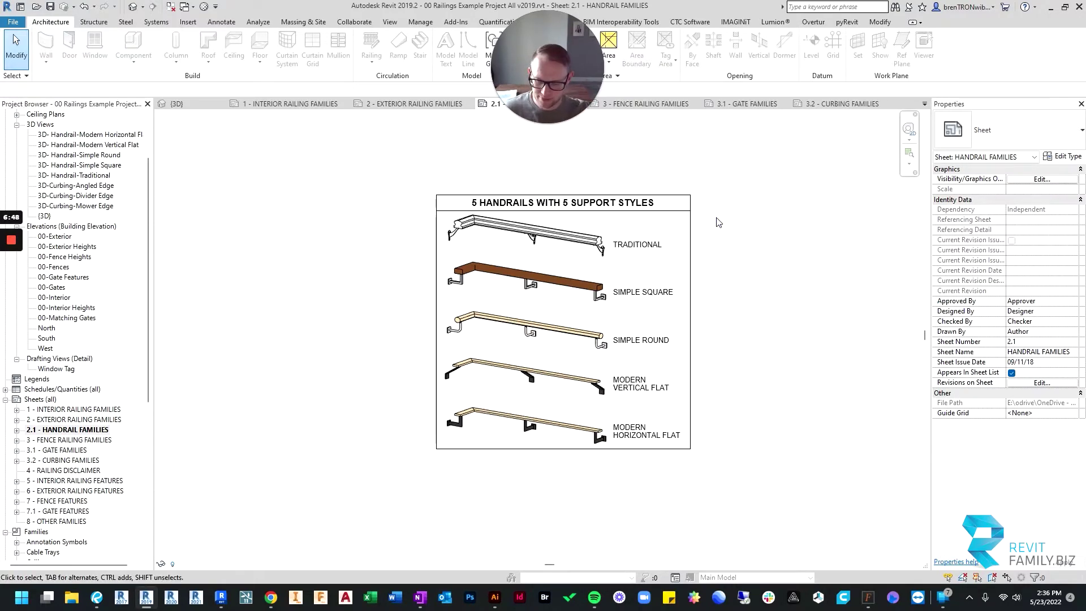
# Step: Return to the 3D view, check the Traditional wall handrail's type and inspect its profile and brackets
pyautogui.hotkey('ctrl', 'Tab')
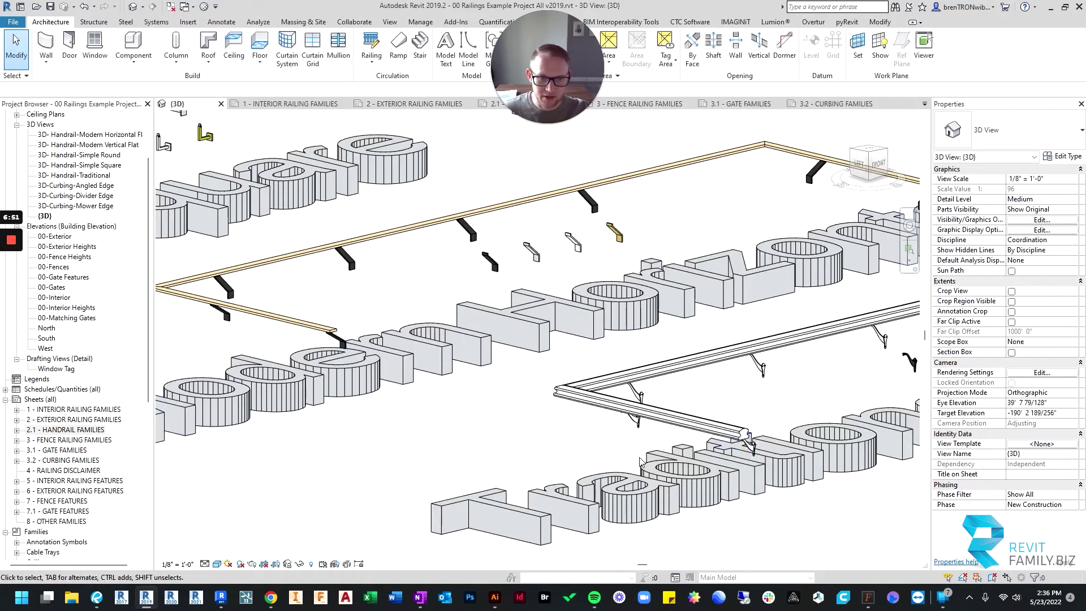
pyautogui.click(656, 416)
pyautogui.keyDown('shift'); pyautogui.moveTo(656, 416); pyautogui.dragTo(529, 381, button='middle'); pyautogui.keyUp('shift')
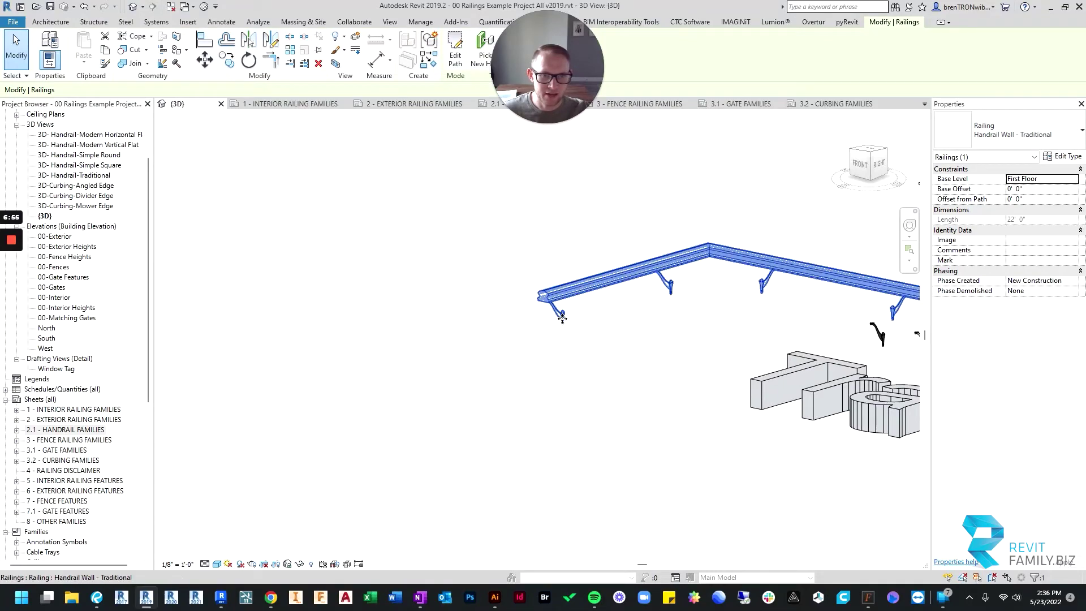
pyautogui.scroll(2, 562, 318)
pyautogui.scroll(-4, 834, 320)
pyautogui.moveTo(818, 358); pyautogui.dragTo(697, 467, button='middle')
pyautogui.scroll(-2, 464, 346)
pyautogui.scroll(-2, 623, 397)
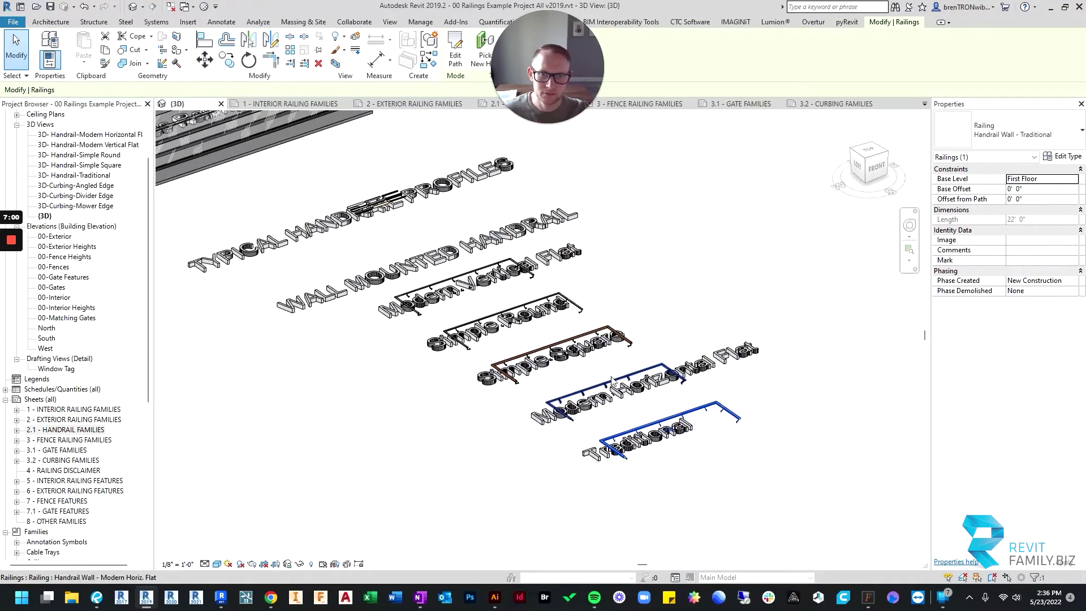
# Step: Survey the model from the wall-mounted handrails past the sample deck and lawn areas to the fence and gate displays
pyautogui.scroll(-3, 615, 338)
pyautogui.moveTo(616, 293); pyautogui.dragTo(555, 313, button='middle')
pyautogui.scroll(-3, 556, 317)
pyautogui.moveTo(611, 283); pyautogui.dragTo(613, 290, button='middle')
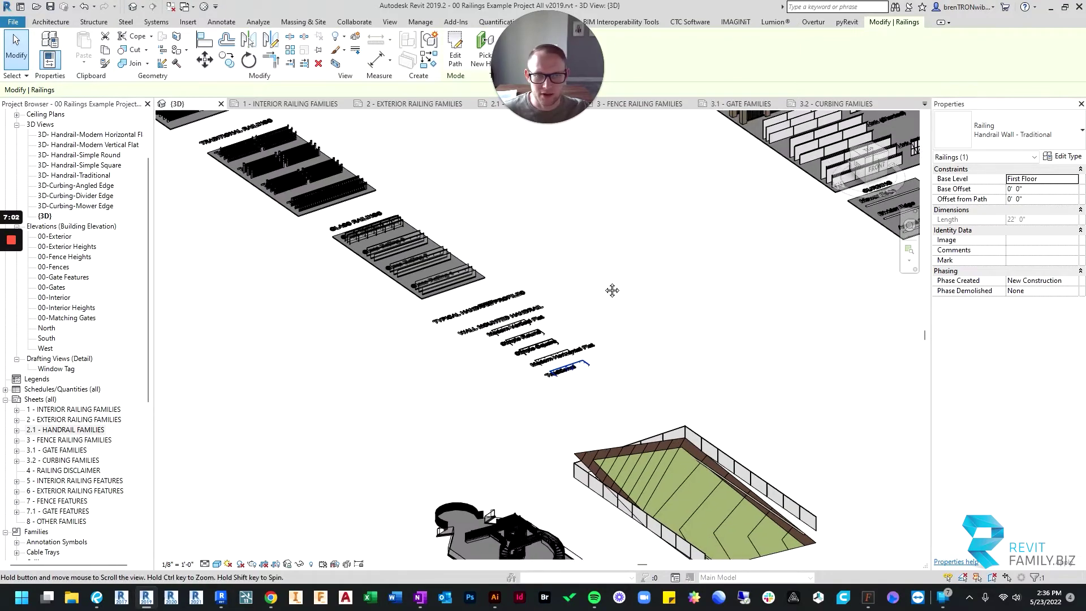
pyautogui.scroll(-2, 589, 255)
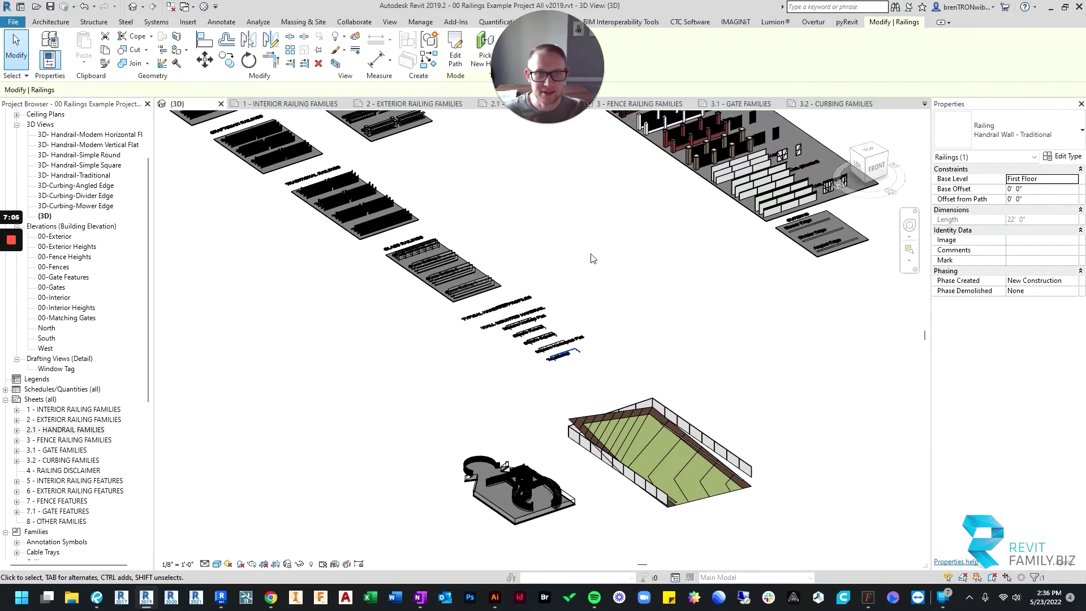
pyautogui.moveTo(589, 255); pyautogui.dragTo(499, 469, button='middle')
pyautogui.moveTo(304, 218); pyautogui.dragTo(419, 227, button='middle')
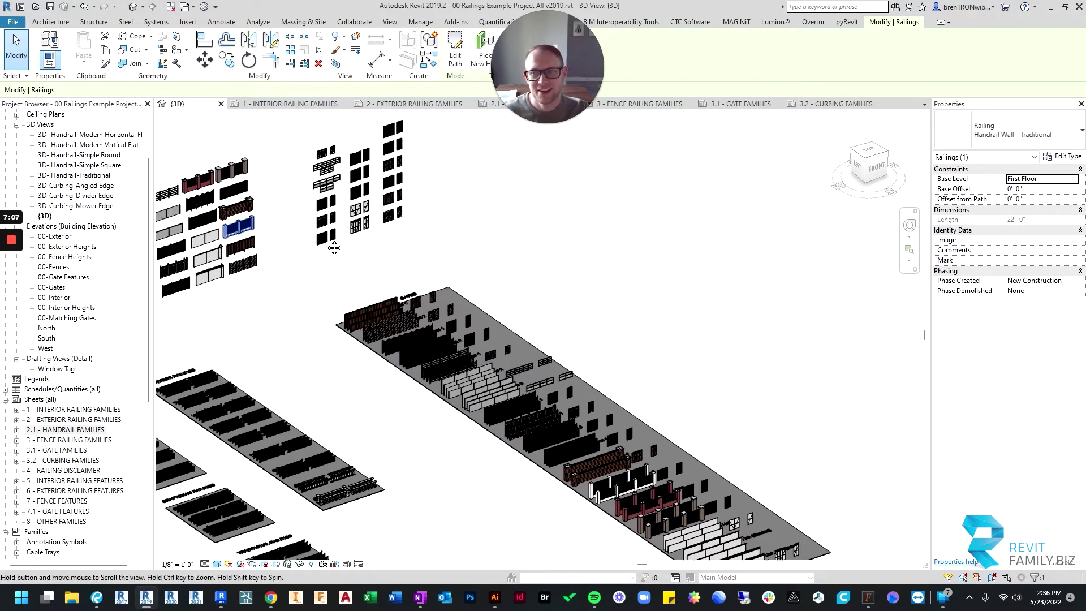
# Step: Check the type of the blue-highlighted Picket 2 fence in the upright fence display and examine the surrounding fence styles
pyautogui.scroll(3, 473, 251)
pyautogui.click(473, 250)
pyautogui.keyDown('shift'); pyautogui.moveTo(562, 358); pyautogui.dragTo(566, 329, button='middle'); pyautogui.keyUp('shift')
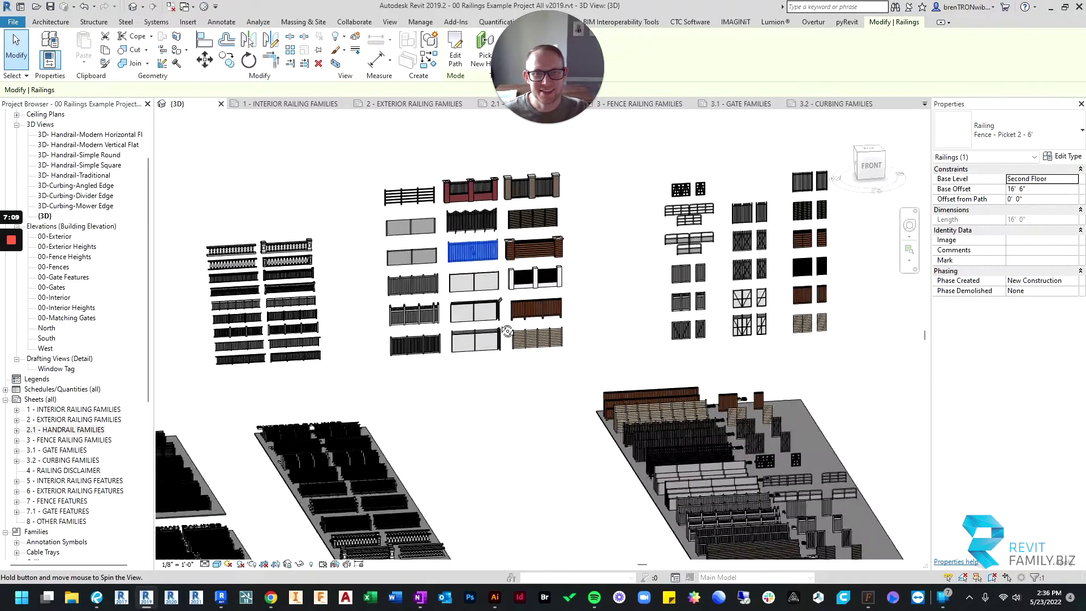
pyautogui.scroll(5, 648, 387)
pyautogui.moveTo(642, 397); pyautogui.dragTo(466, 383, button='middle')
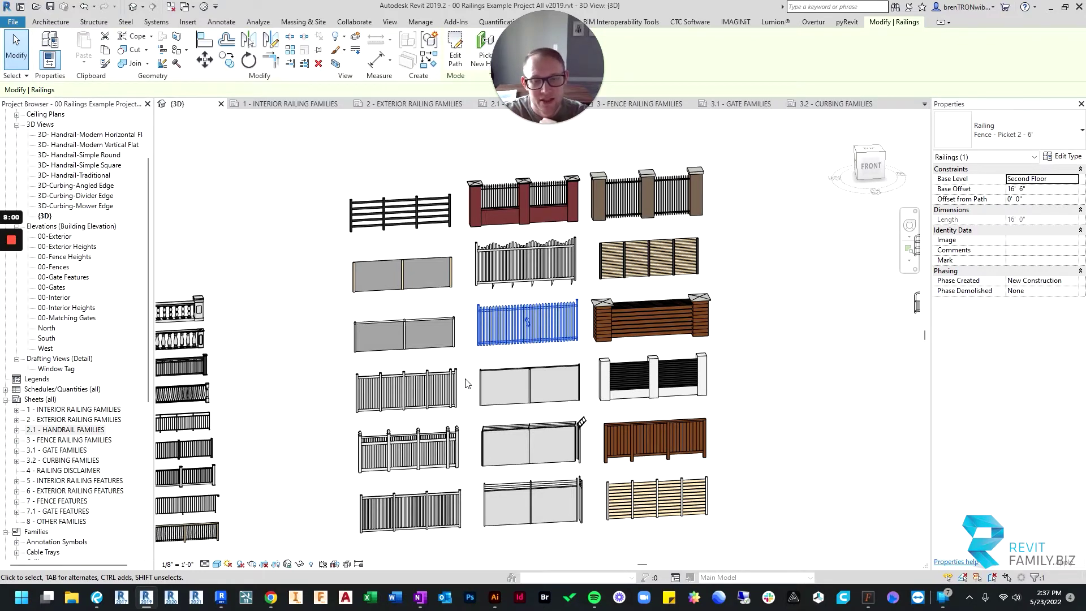
pyautogui.scroll(-9, 763, 336)
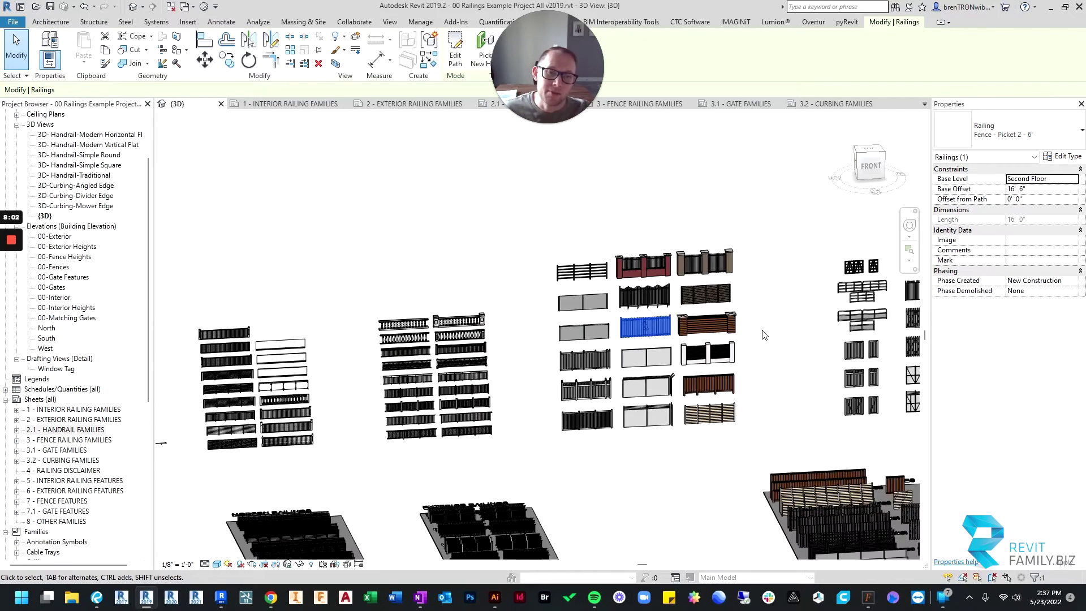
# Step: Go to the sample lawn, select the brown border subregion around it and examine its sloping surface from several angles
pyautogui.moveTo(750, 453); pyautogui.dragTo(552, 211, button='middle')
pyautogui.scroll(5, 529, 309)
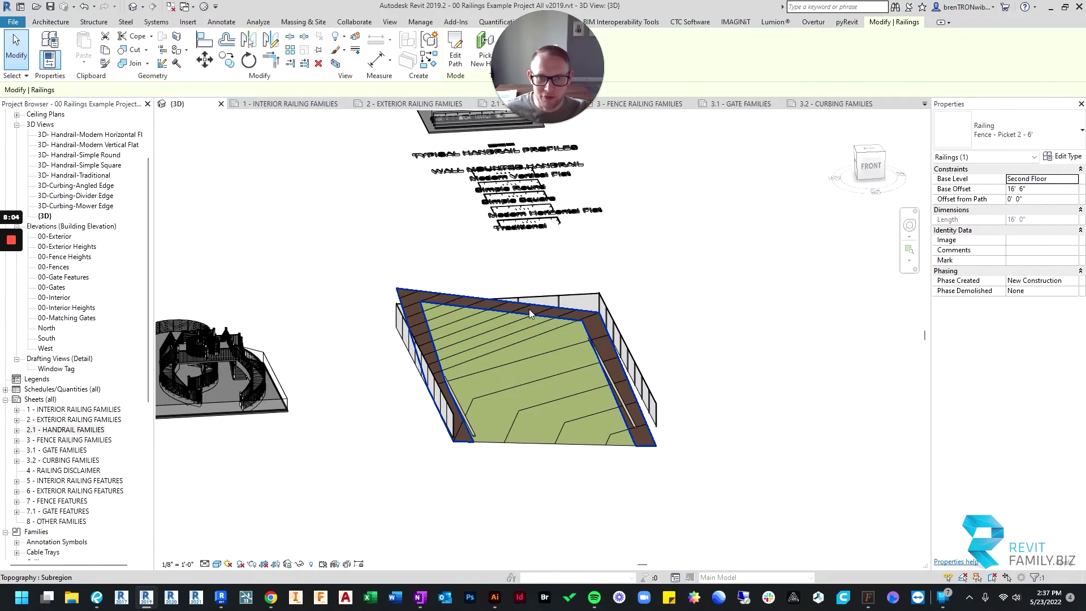
pyautogui.click(528, 309)
pyautogui.keyDown('shift'); pyautogui.moveTo(529, 309); pyautogui.dragTo(473, 350, button='middle'); pyautogui.keyUp('shift')
pyautogui.keyDown('shift'); pyautogui.moveTo(479, 390); pyautogui.dragTo(454, 436, button='middle'); pyautogui.keyUp('shift')
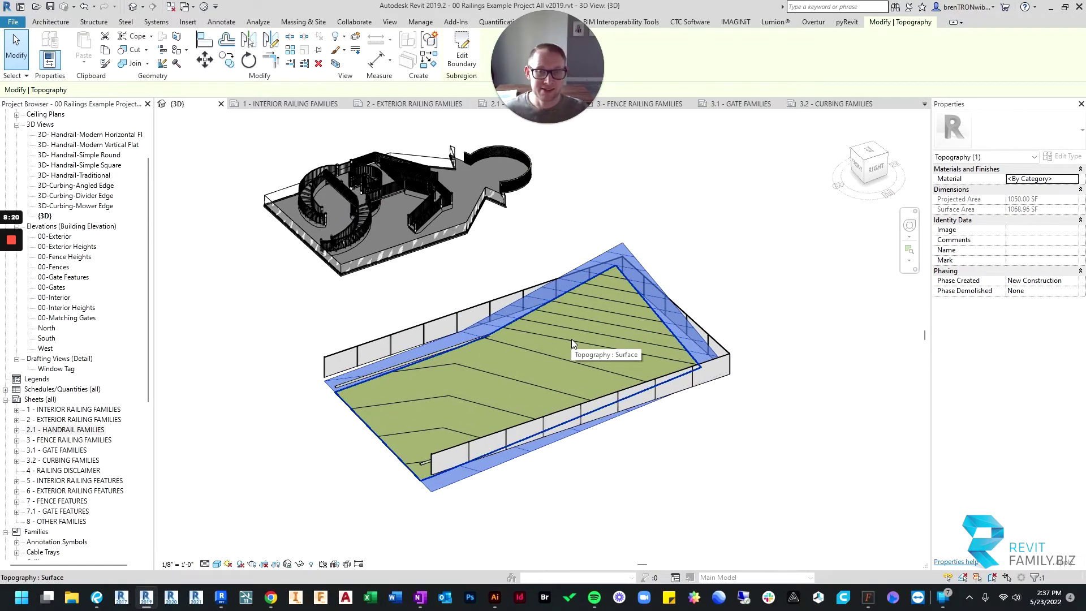
pyautogui.keyDown('shift'); pyautogui.moveTo(572, 338); pyautogui.dragTo(631, 323, button='middle'); pyautogui.keyUp('shift')
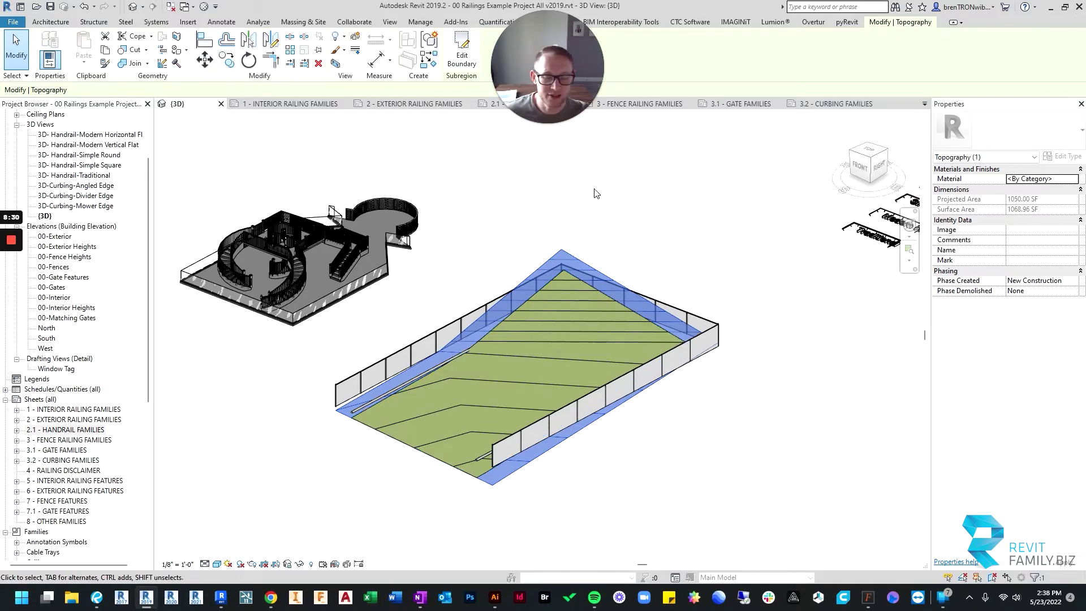
# Step: Host the lawn's Fence - Chain Link - 6' railing on the brown border subregion of the topography
pyautogui.click(593, 205)
pyautogui.keyDown('shift'); pyautogui.moveTo(360, 340); pyautogui.dragTo(481, 261, button='middle'); pyautogui.keyUp('shift')
pyautogui.click(424, 353)
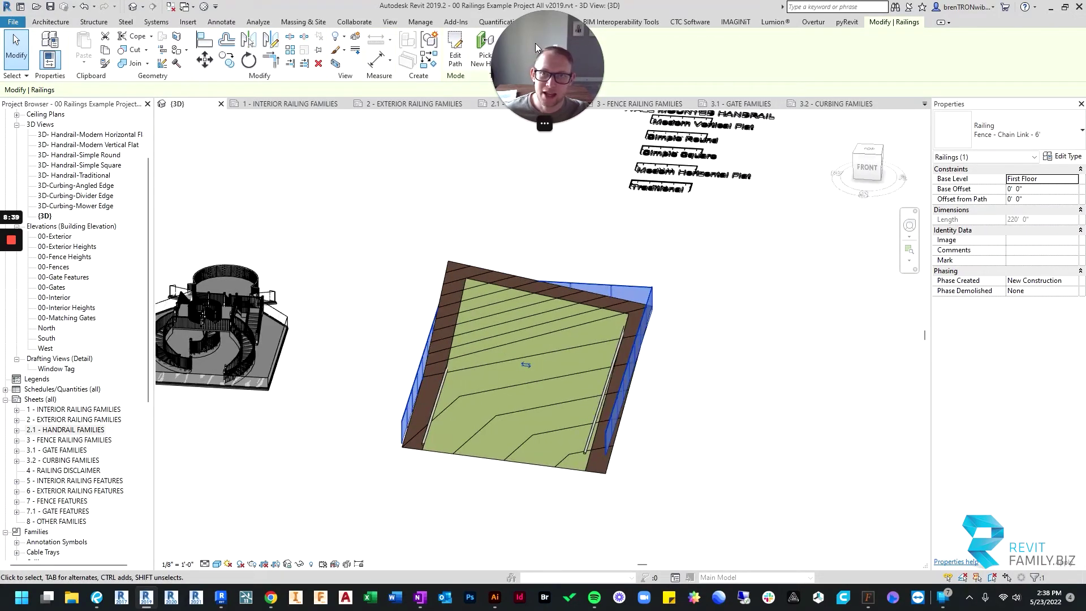
pyautogui.click(489, 56)
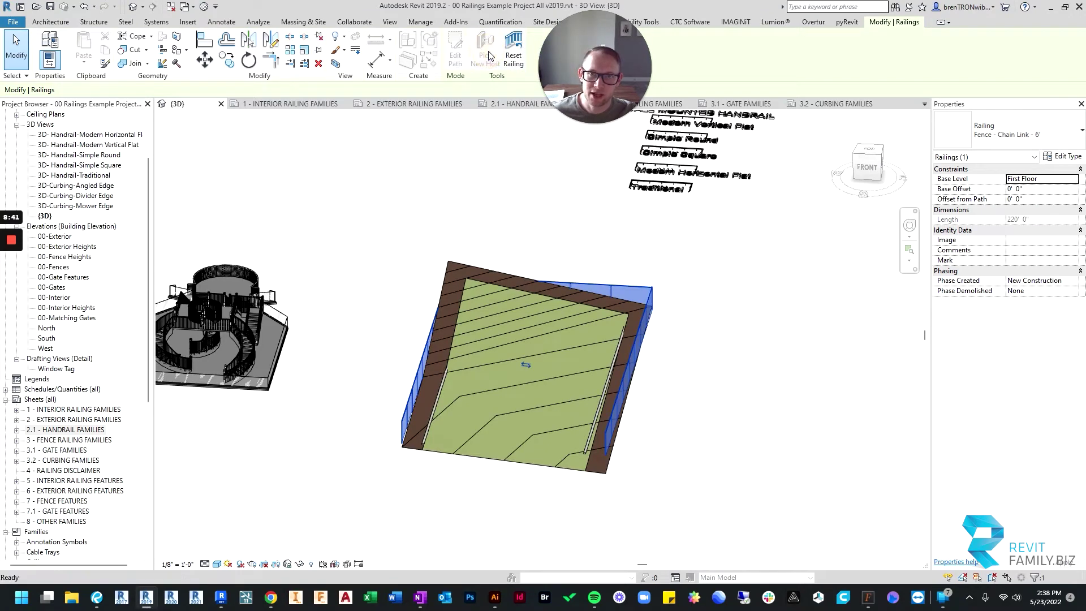
pyautogui.click(453, 273)
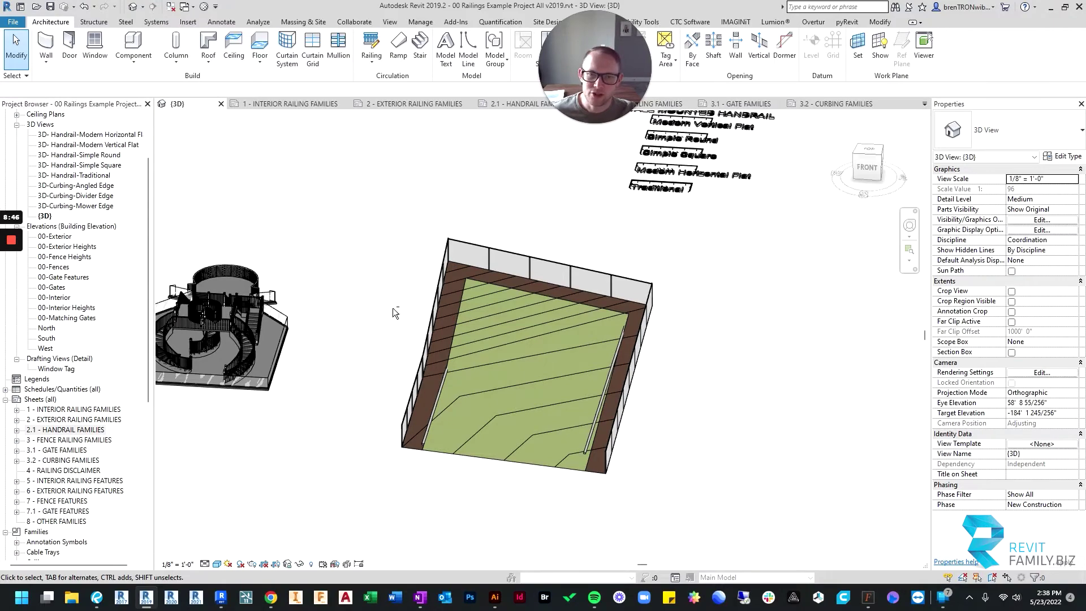
pyautogui.keyDown('shift'); pyautogui.moveTo(393, 311); pyautogui.dragTo(673, 355, button='middle'); pyautogui.keyUp('shift')
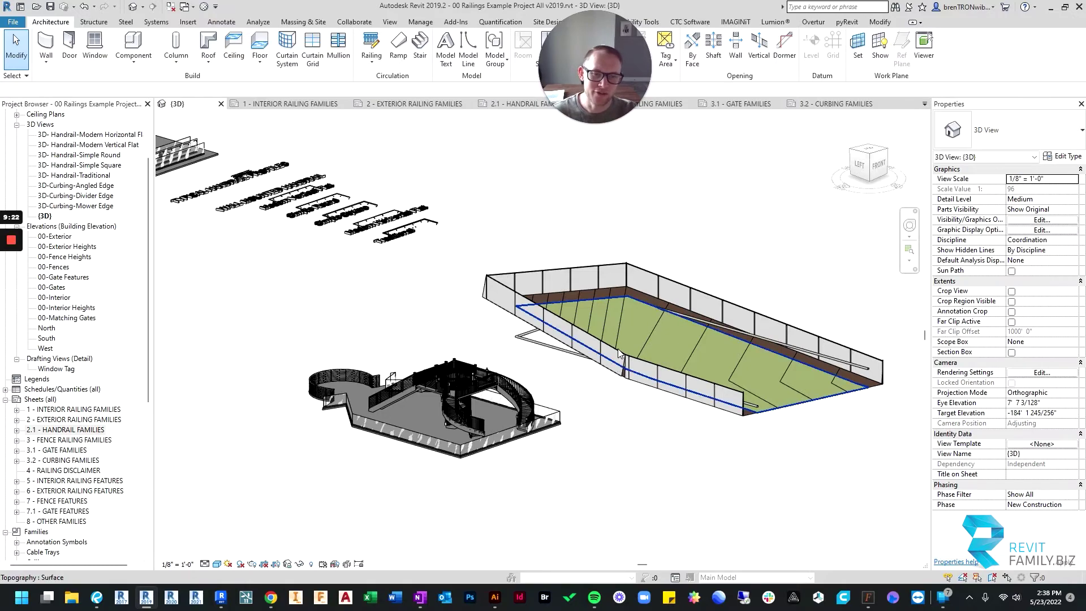
# Step: Select the chain link fence around the lawn and examine how its panels and posts follow the sloping ground
pyautogui.scroll(5, 618, 362)
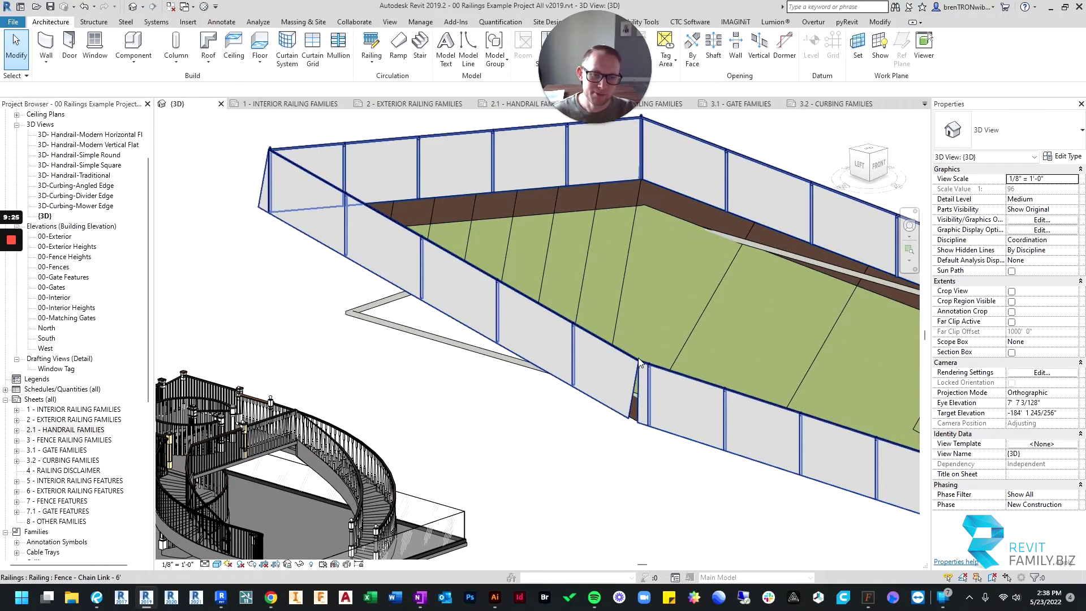
pyautogui.click(264, 183)
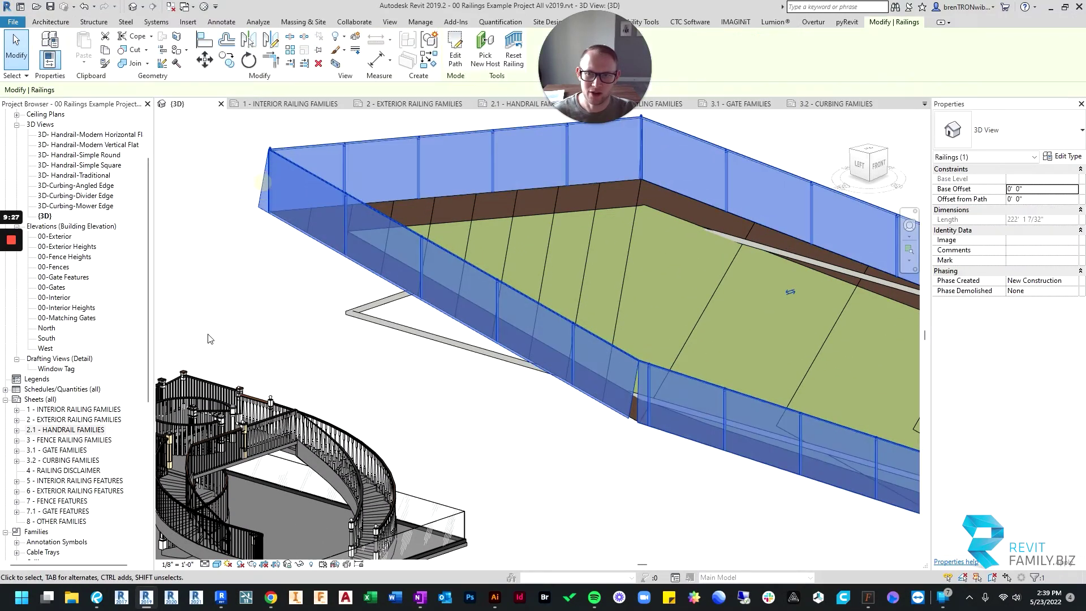
pyautogui.keyDown('shift'); pyautogui.moveTo(265, 187); pyautogui.dragTo(218, 352, button='middle'); pyautogui.keyUp('shift')
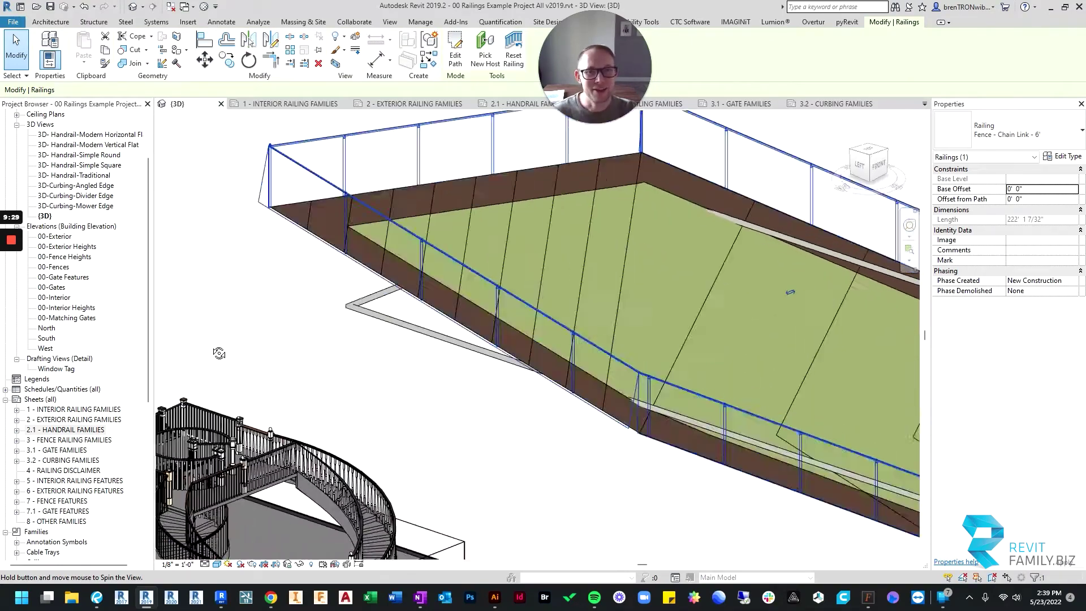
pyautogui.scroll(-1, 214, 349)
pyautogui.moveTo(414, 351); pyautogui.dragTo(483, 368, button='middle')
pyautogui.scroll(-2, 514, 340)
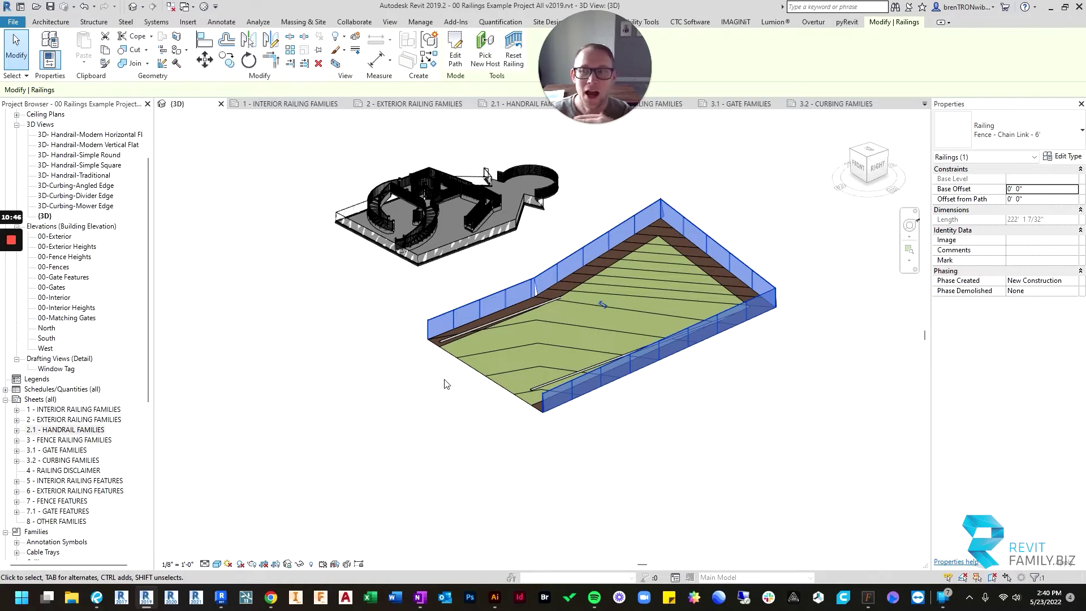
# Step: Examine the chain link fence from the opposite sides and inspect its mesh panels at the joint where the slope changes
pyautogui.keyDown('shift'); pyautogui.moveTo(453, 327); pyautogui.dragTo(325, 320, button='middle'); pyautogui.keyUp('shift')
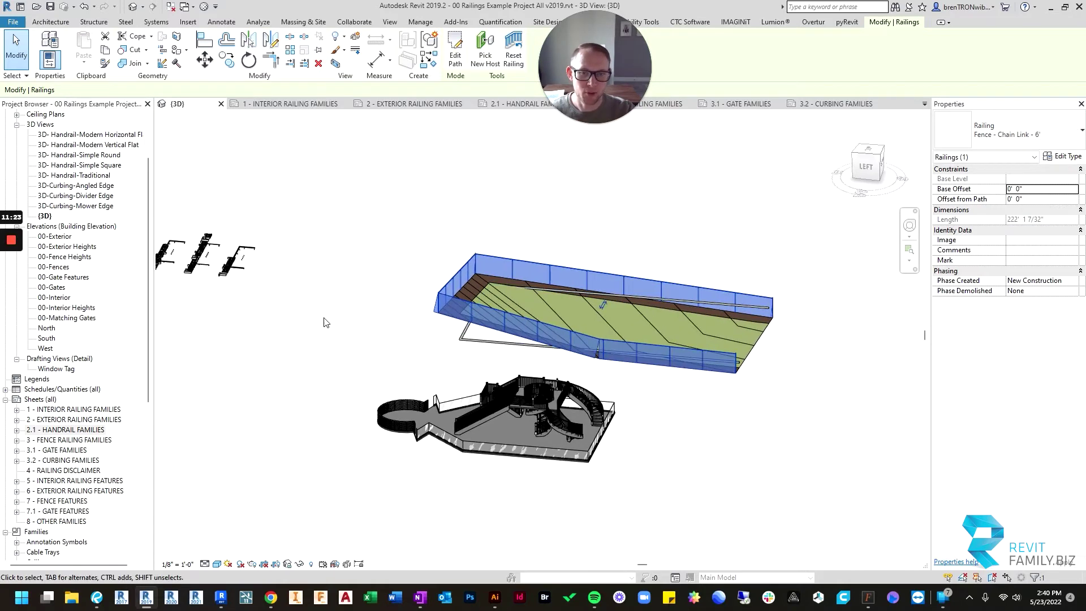
pyautogui.click(424, 320)
pyautogui.click(640, 282)
pyautogui.keyDown('shift'); pyautogui.moveTo(773, 408); pyautogui.dragTo(436, 417, button='middle'); pyautogui.keyUp('shift')
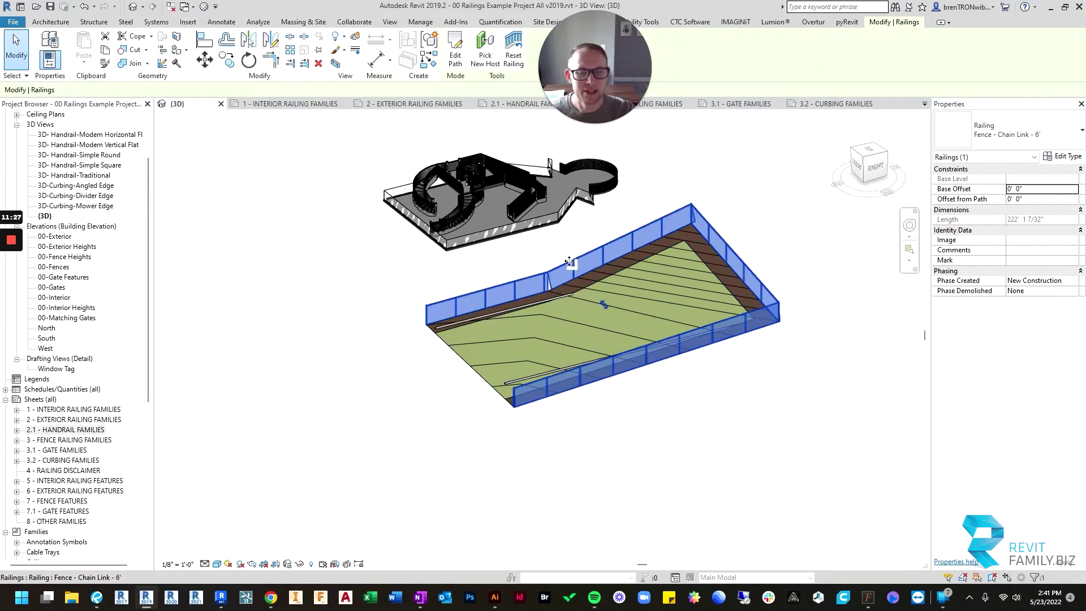
pyautogui.click(726, 183)
pyautogui.scroll(5, 537, 286)
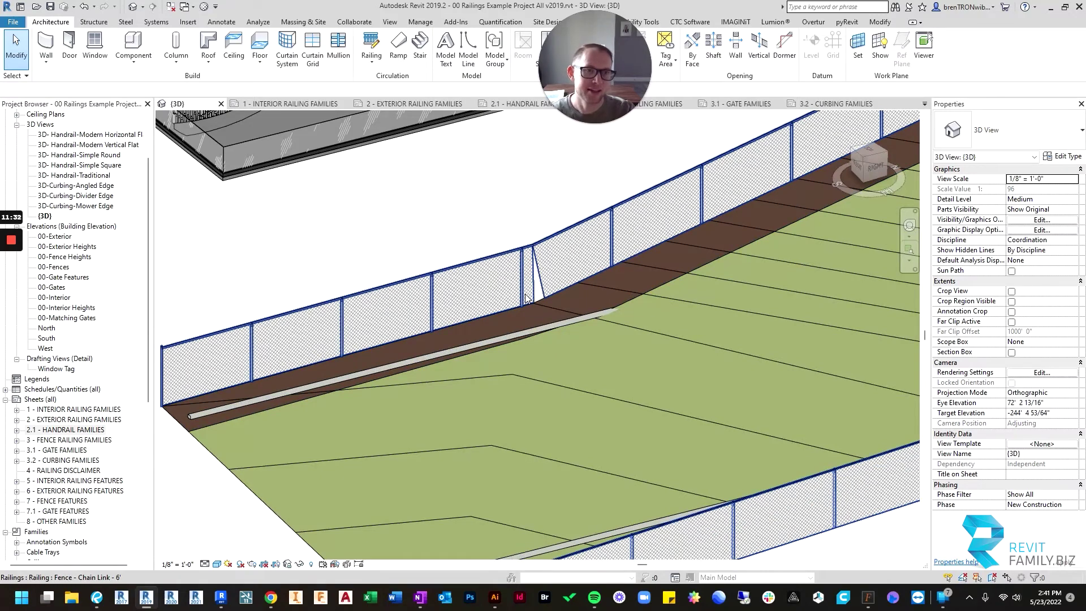
pyautogui.scroll(-6, 529, 299)
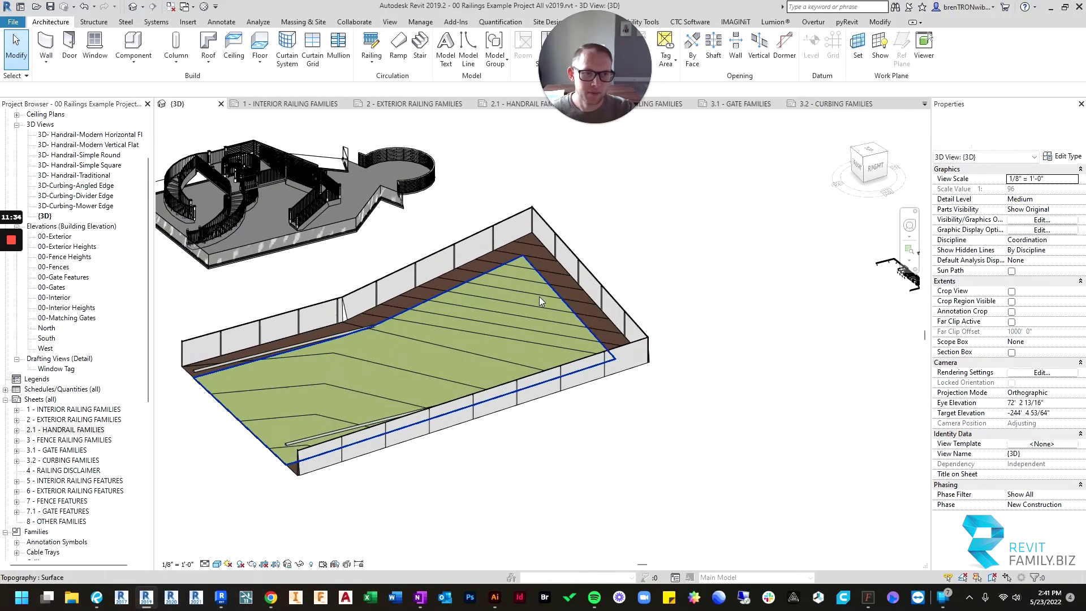
# Step: Use Match Type to apply the Fence - Horse 1 - 8' type from the fence display to the lawn's chain link fence
pyautogui.scroll(-3, 540, 297)
pyautogui.moveTo(686, 284); pyautogui.dragTo(490, 268, button='middle')
pyautogui.moveTo(691, 306); pyautogui.dragTo(449, 296, button='middle')
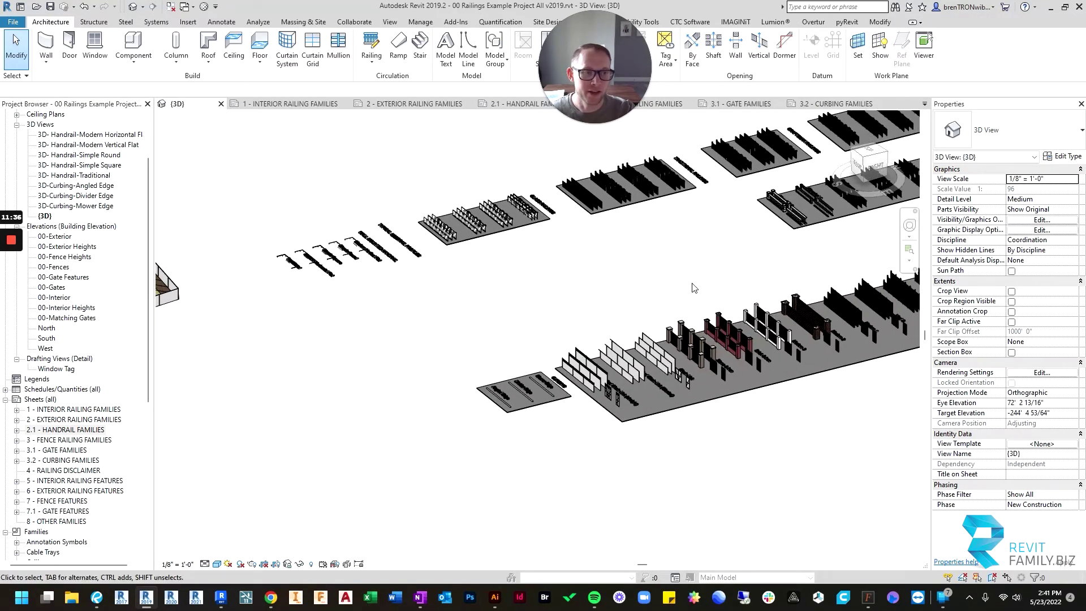
pyautogui.moveTo(713, 277); pyautogui.dragTo(423, 276, button='middle')
pyautogui.scroll(1, 862, 256)
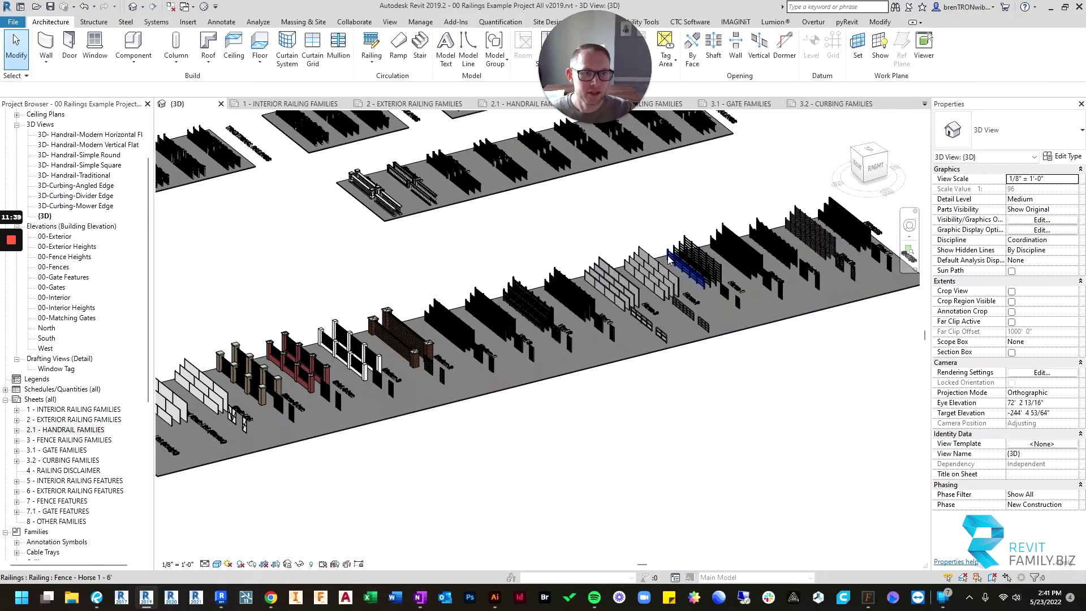
pyautogui.scroll(2, 707, 270)
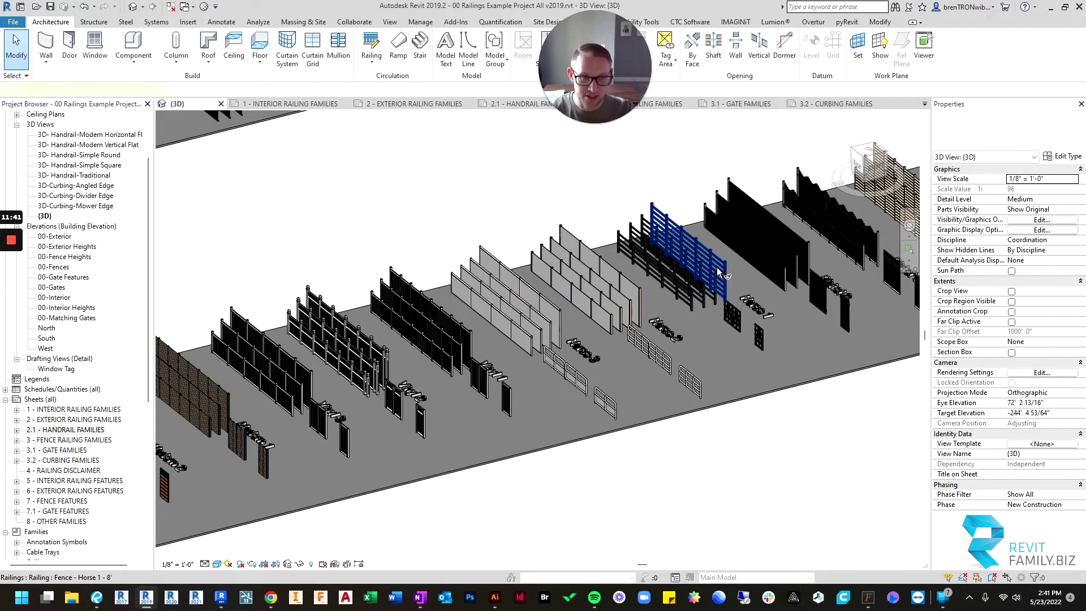
pyautogui.press('m')
pyautogui.press('a')
pyautogui.click(716, 249)
pyautogui.scroll(-2, 536, 327)
pyautogui.moveTo(253, 341); pyautogui.dragTo(763, 297, button='middle')
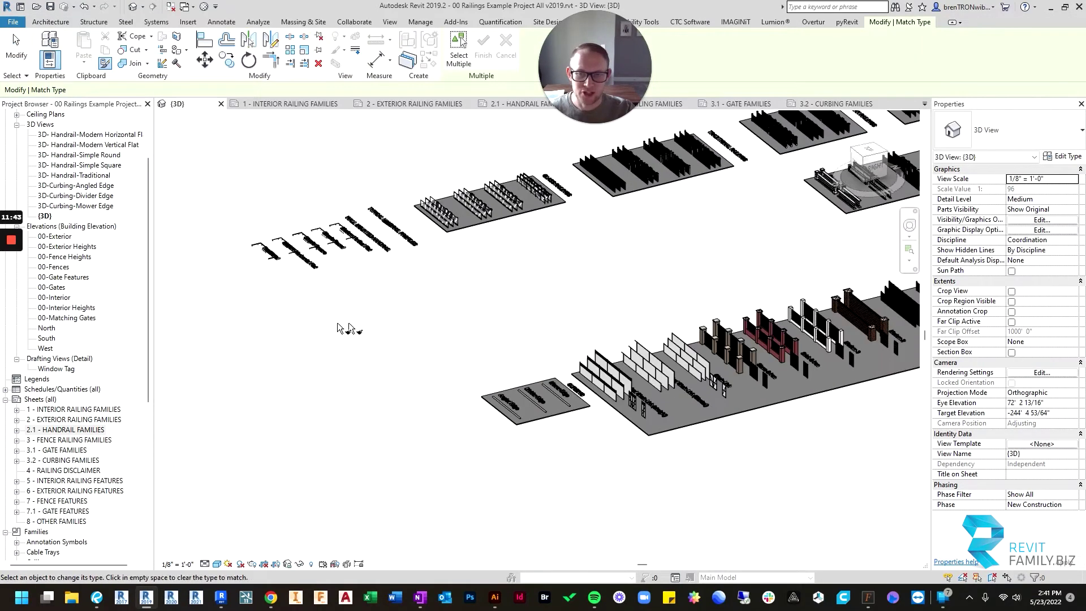
pyautogui.moveTo(342, 325); pyautogui.dragTo(749, 285, button='middle')
pyautogui.moveTo(363, 325)
pyautogui.mouseDown(button='middle')
pyautogui.moveTo(447, 328)
pyautogui.moveTo(495, 279)
pyautogui.moveTo(792, 269)
pyautogui.moveTo(409, 265)
pyautogui.moveTo(417, 305)
pyautogui.moveTo(481, 283)
pyautogui.moveTo(516, 323)
pyautogui.moveTo(493, 325)
pyautogui.mouseUp(button='middle')
pyautogui.scroll(4, 443, 218)
pyautogui.click(458, 255)
pyautogui.press('Escape')
pyautogui.press('Escape')
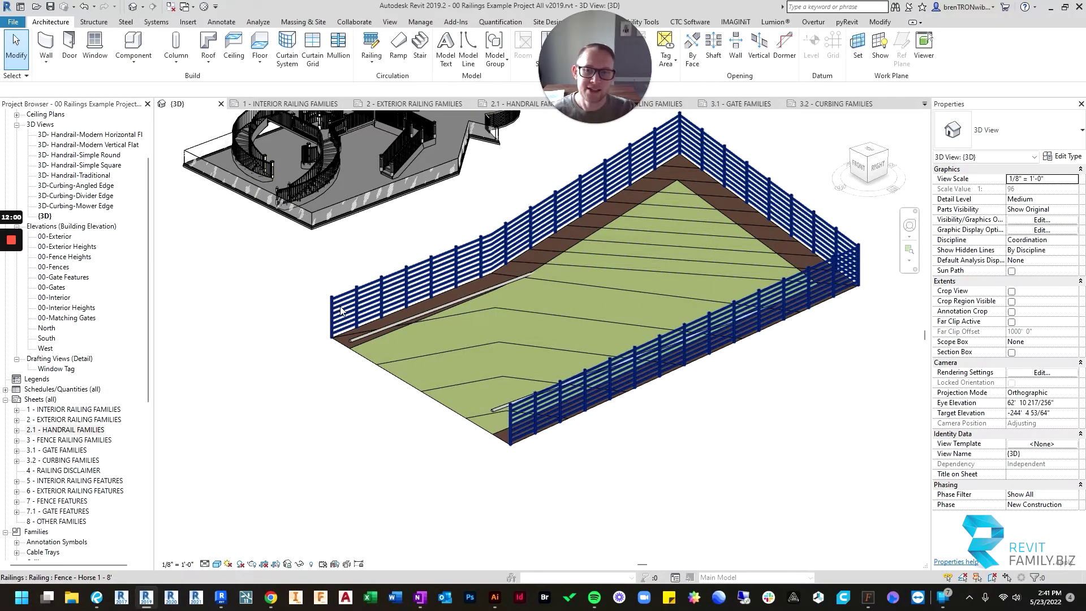
# Step: Review the lawn's horse fence from directly above and from angled viewpoints along its full run
pyautogui.keyDown('shift'); pyautogui.moveTo(711, 293); pyautogui.dragTo(755, 488, button='middle'); pyautogui.keyUp('shift')
pyautogui.scroll(-3, 658, 367)
pyautogui.moveTo(657, 367); pyautogui.dragTo(649, 391, button='middle')
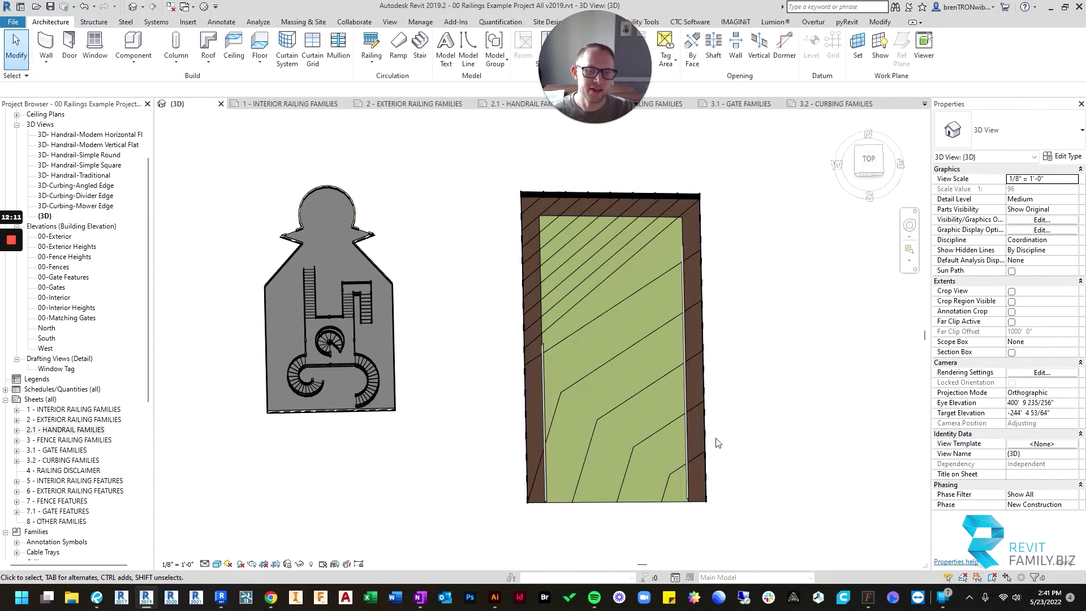
pyautogui.scroll(-2, 735, 351)
pyautogui.keyDown('shift'); pyautogui.moveTo(707, 237); pyautogui.dragTo(613, 194, button='middle'); pyautogui.keyUp('shift')
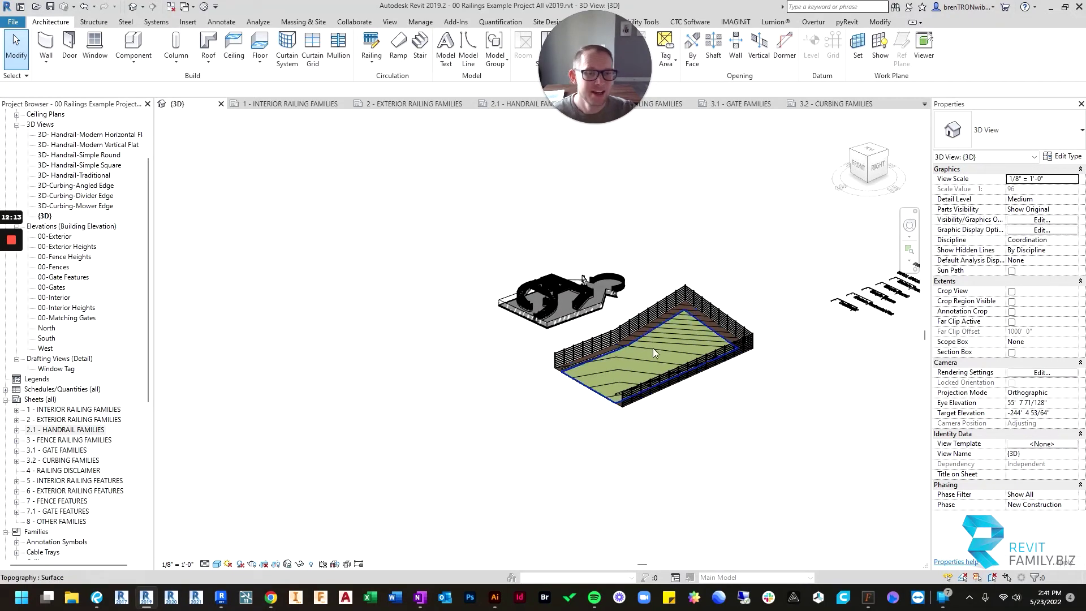
pyautogui.scroll(2, 653, 344)
pyautogui.moveTo(645, 351); pyautogui.dragTo(579, 342, button='middle')
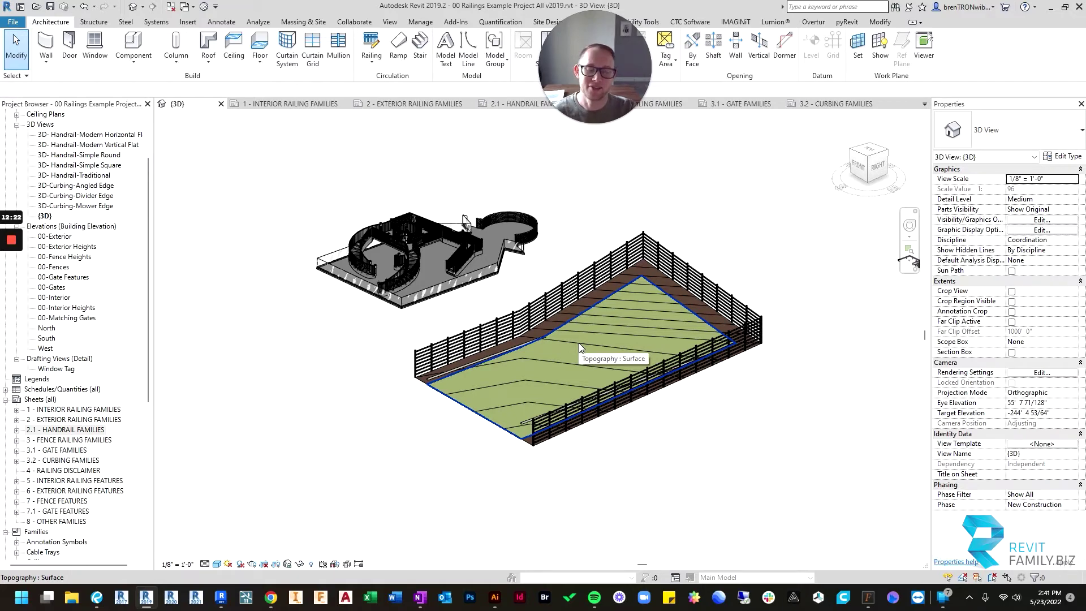
pyautogui.keyDown('shift'); pyautogui.moveTo(579, 343); pyautogui.dragTo(531, 362, button='middle'); pyautogui.keyUp('shift')
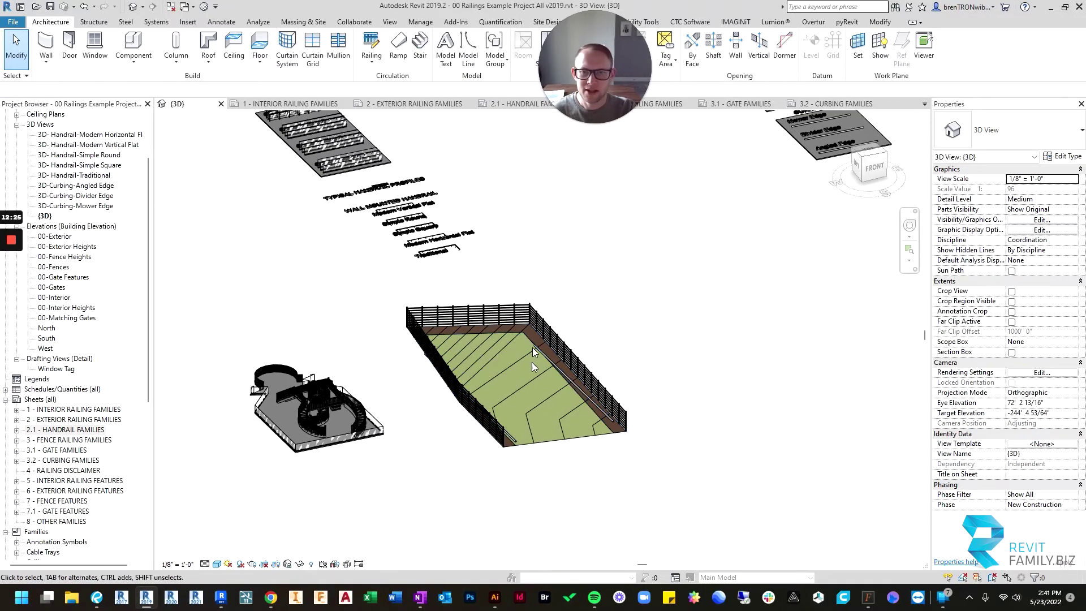
# Step: Review the curbing styles on sheet 3.2 and host the lawn's Curbing - Divider Edge railing on the brown border subregion
pyautogui.doubleClick(58, 461)
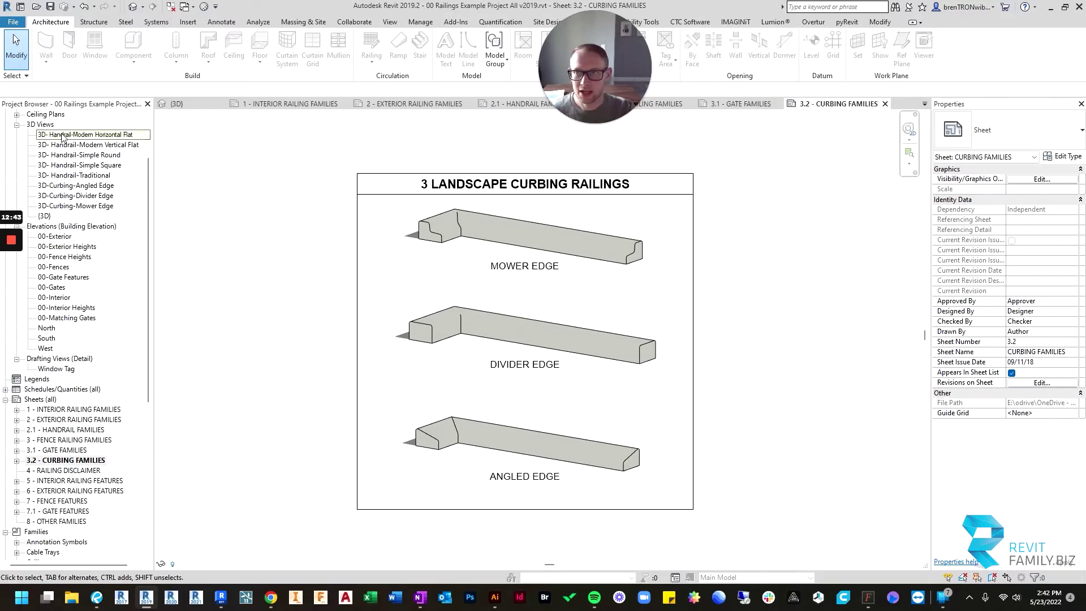
pyautogui.click(176, 103)
pyautogui.scroll(3, 718, 459)
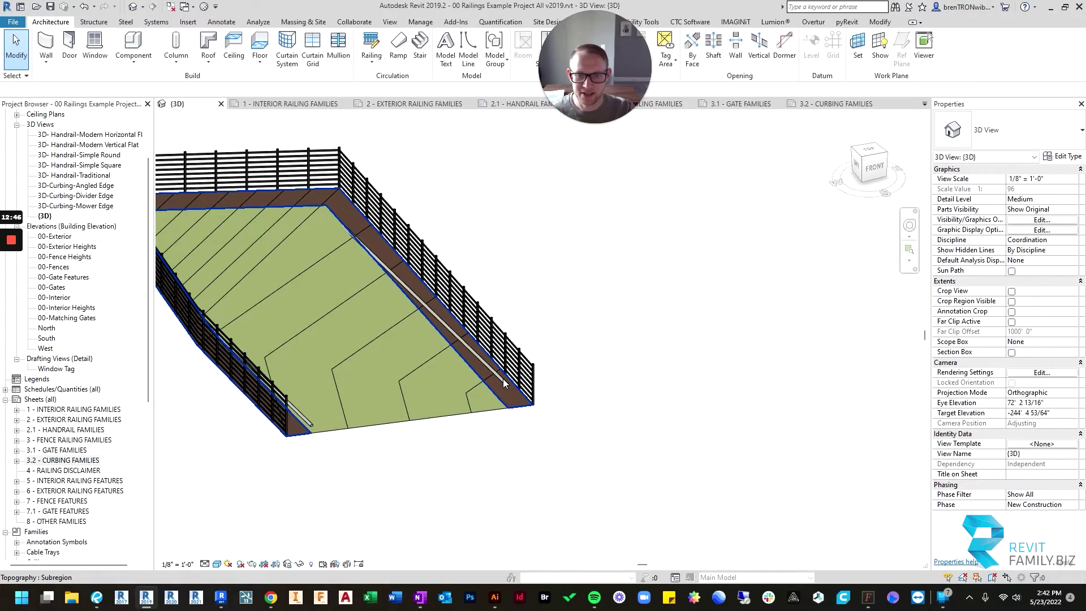
pyautogui.click(504, 384)
pyautogui.keyDown('shift'); pyautogui.moveTo(635, 395); pyautogui.dragTo(550, 297, button='middle'); pyautogui.keyUp('shift')
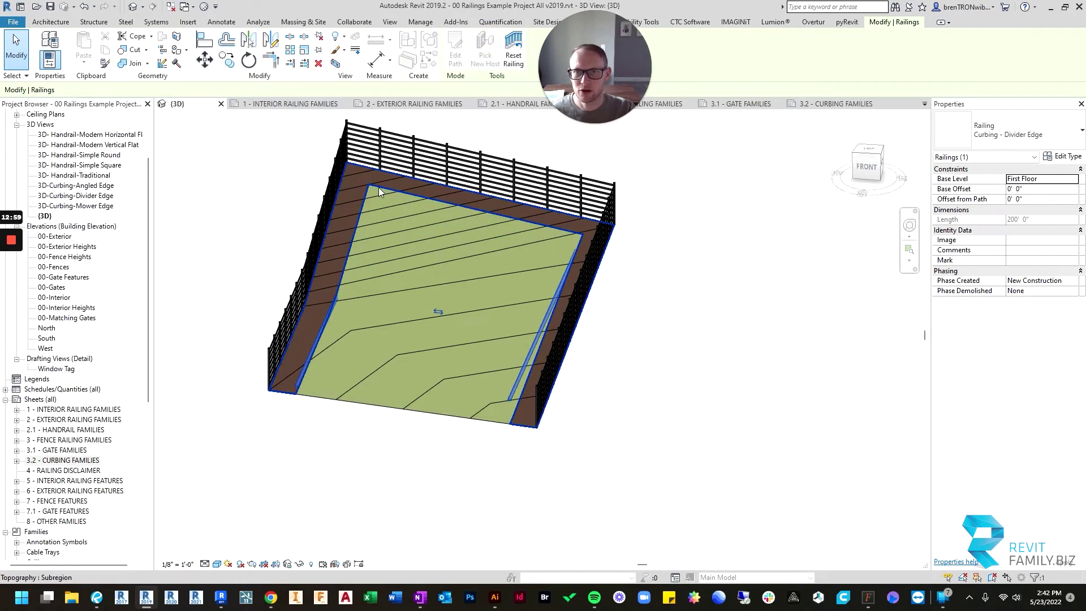
pyautogui.press('Escape')
pyautogui.keyDown('shift'); pyautogui.moveTo(722, 454); pyautogui.dragTo(575, 456, button='middle'); pyautogui.keyUp('shift')
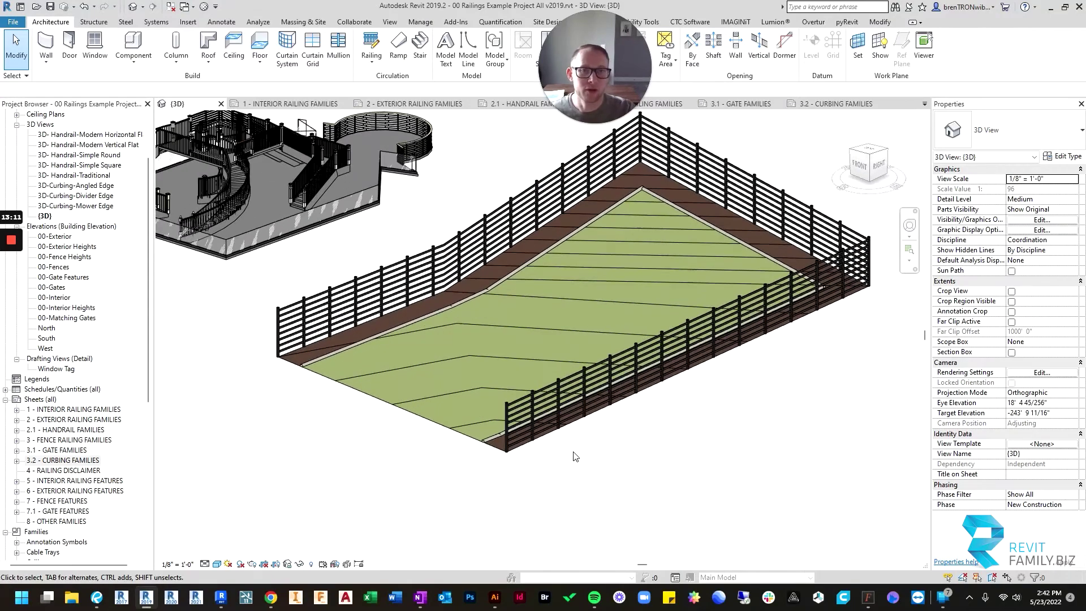
# Step: Survey the model from the fenced lawn across the railing displays to the upright gate display
pyautogui.scroll(-4, 397, 400)
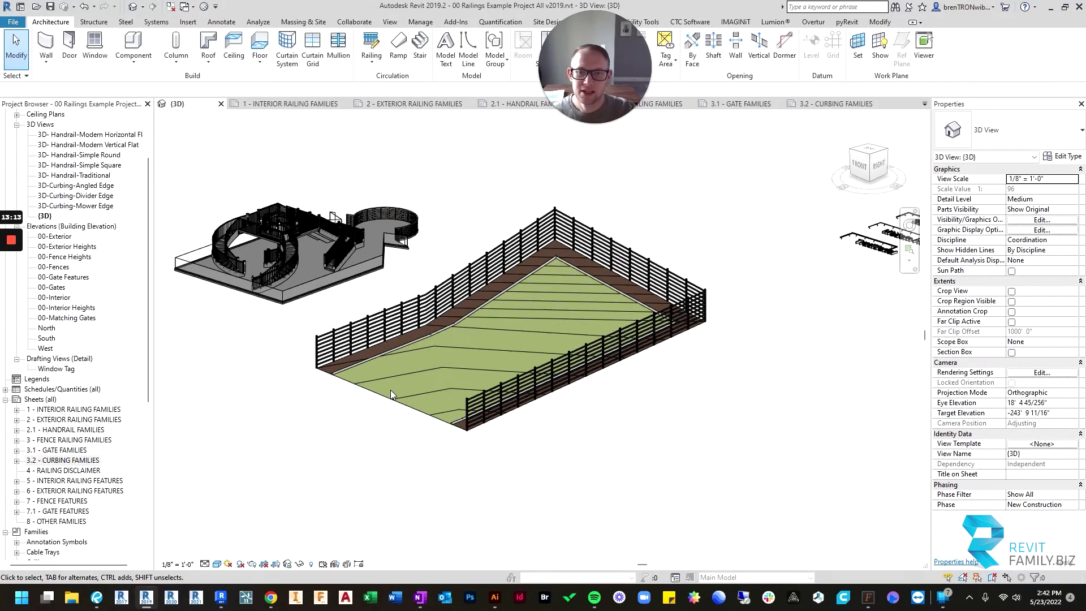
pyautogui.keyDown('shift'); pyautogui.moveTo(398, 400); pyautogui.dragTo(644, 356, button='middle'); pyautogui.keyUp('shift')
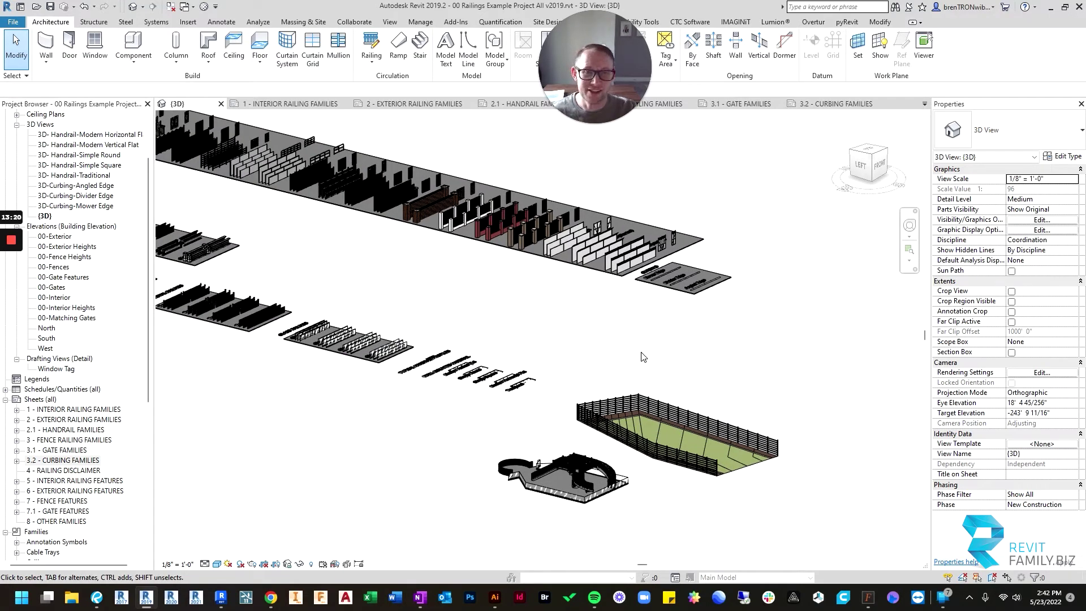
pyautogui.keyDown('shift'); pyautogui.moveTo(643, 356); pyautogui.dragTo(564, 340, button='middle'); pyautogui.keyUp('shift')
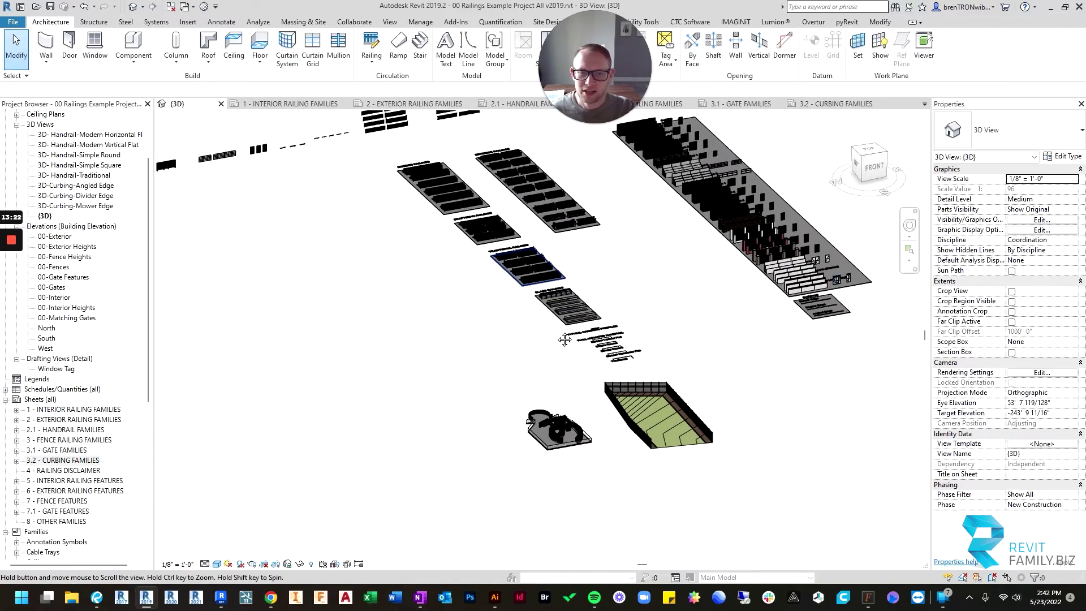
pyautogui.scroll(4, 565, 339)
pyautogui.scroll(3, 549, 334)
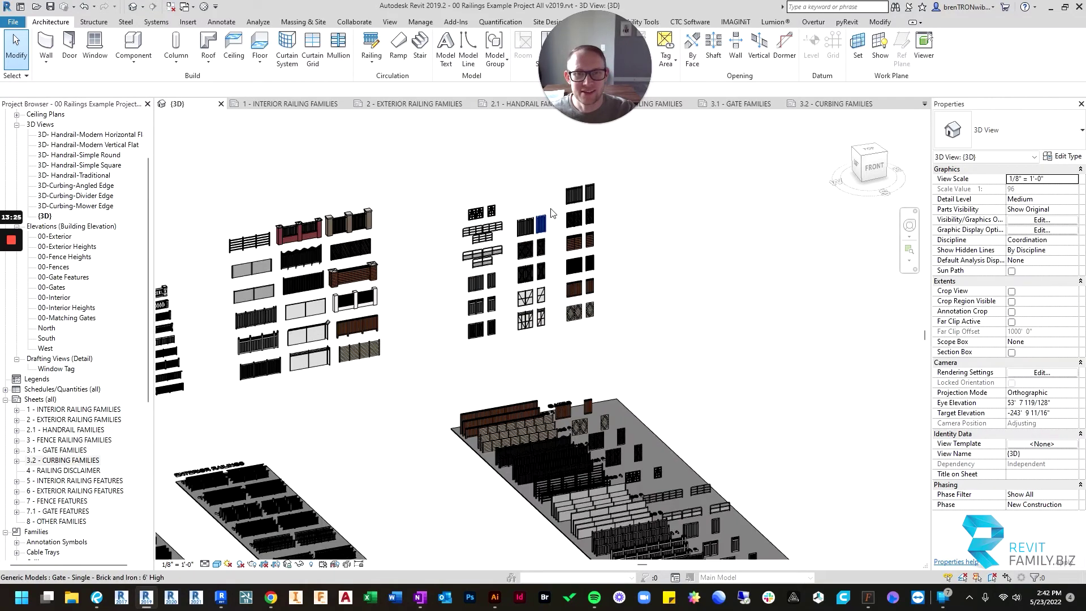
pyautogui.scroll(3, 552, 212)
pyautogui.scroll(2, 667, 405)
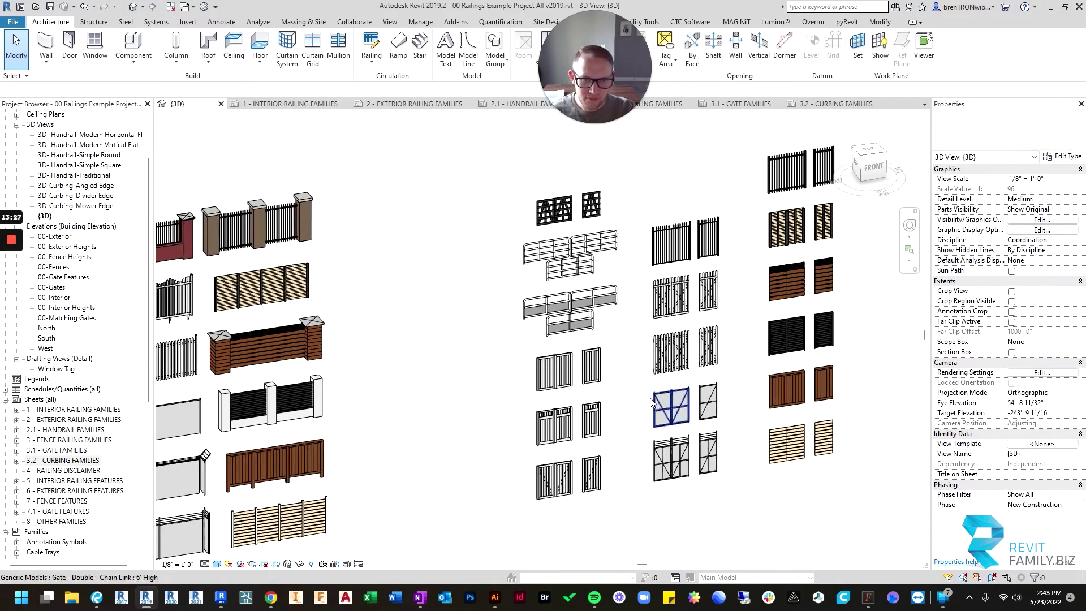
# Step: Check the type and properties of the Horse 3 double gate and the Picket 1 single gate in the upright display
pyautogui.click(571, 298)
pyautogui.moveTo(689, 361); pyautogui.dragTo(484, 374, button='middle')
pyautogui.scroll(2, 546, 367)
pyautogui.moveTo(485, 311); pyautogui.dragTo(536, 345, button='middle')
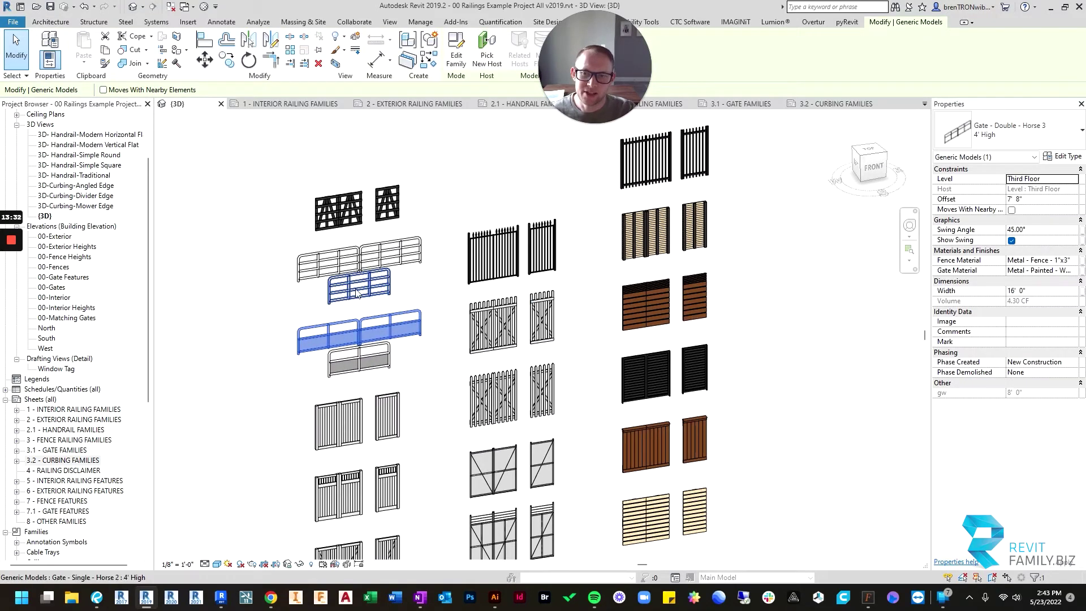
pyautogui.click(542, 318)
pyautogui.scroll(3, 545, 333)
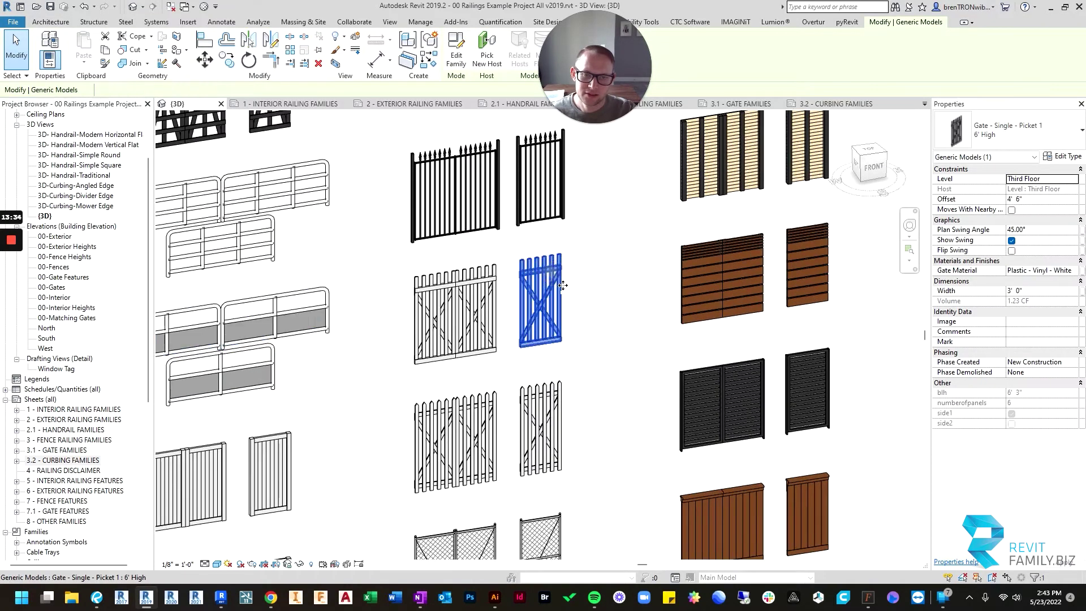
# Step: Check the properties of the Picket 1 double gate and review sheet 7 - FENCE FEATURES
pyautogui.click(458, 308)
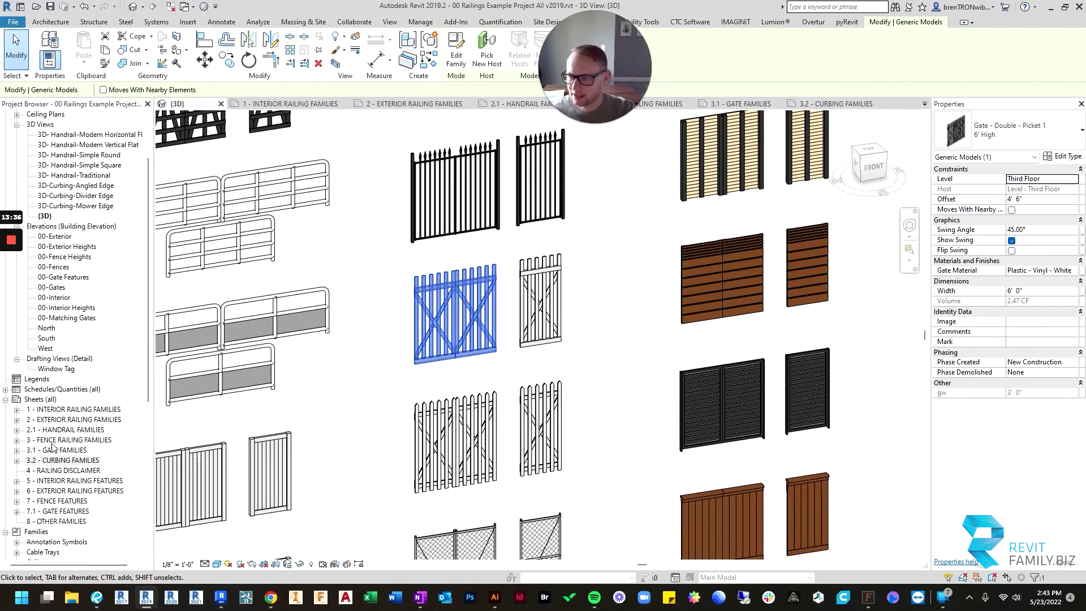
pyautogui.doubleClick(53, 501)
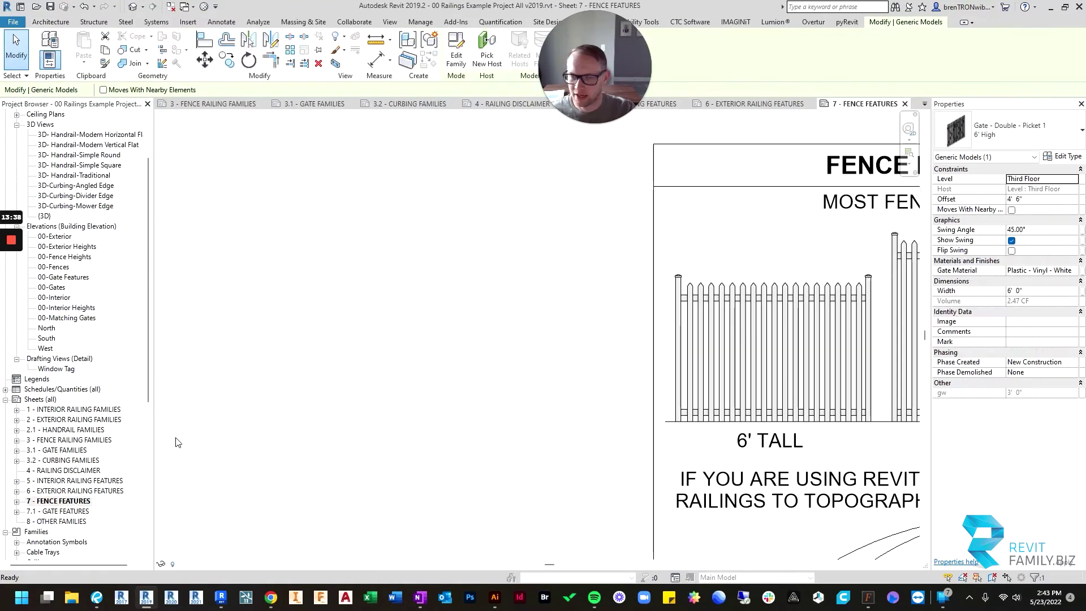
pyautogui.scroll(-5, 679, 317)
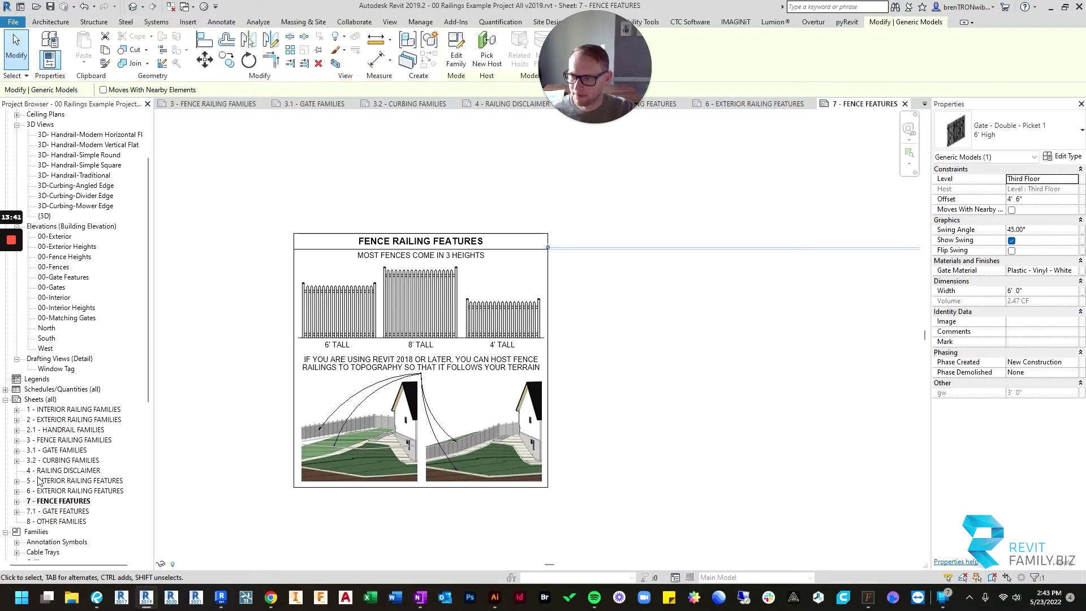
# Step: Open sheet 7.1 - GATE FEATURES, activate its gate plan and compare the swing settings of the Vinyl 3 single gates
pyautogui.doubleClick(56, 511)
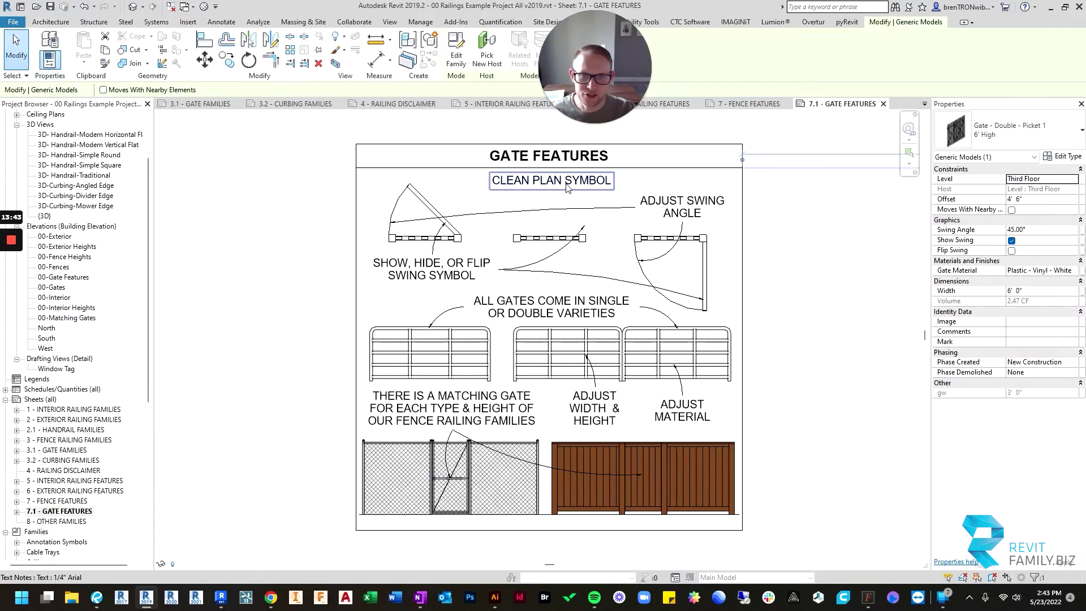
pyautogui.scroll(3, 665, 212)
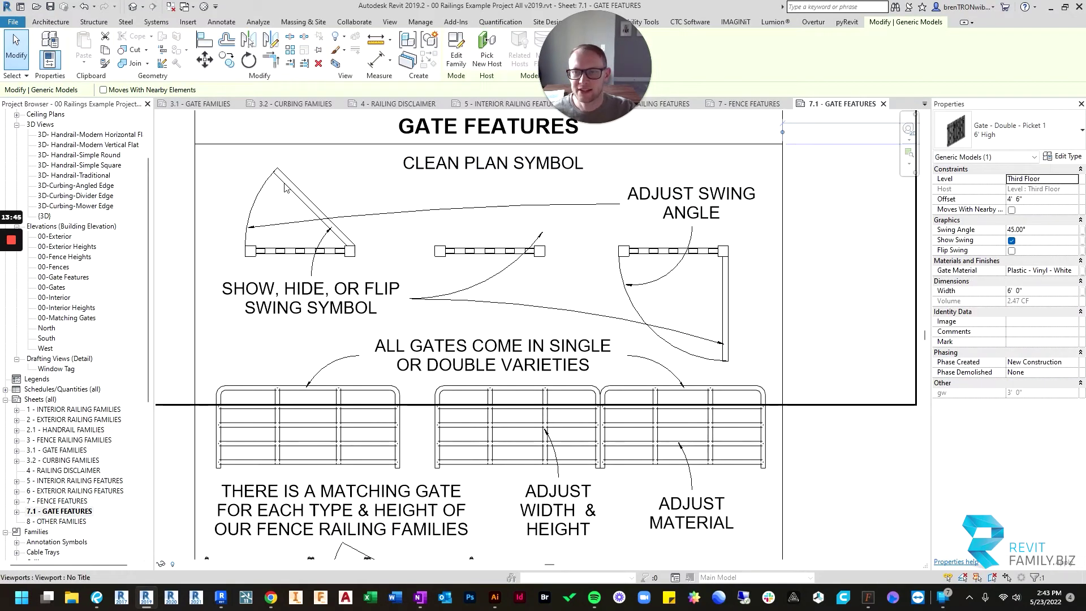
pyautogui.doubleClick(285, 189)
pyautogui.click(285, 175)
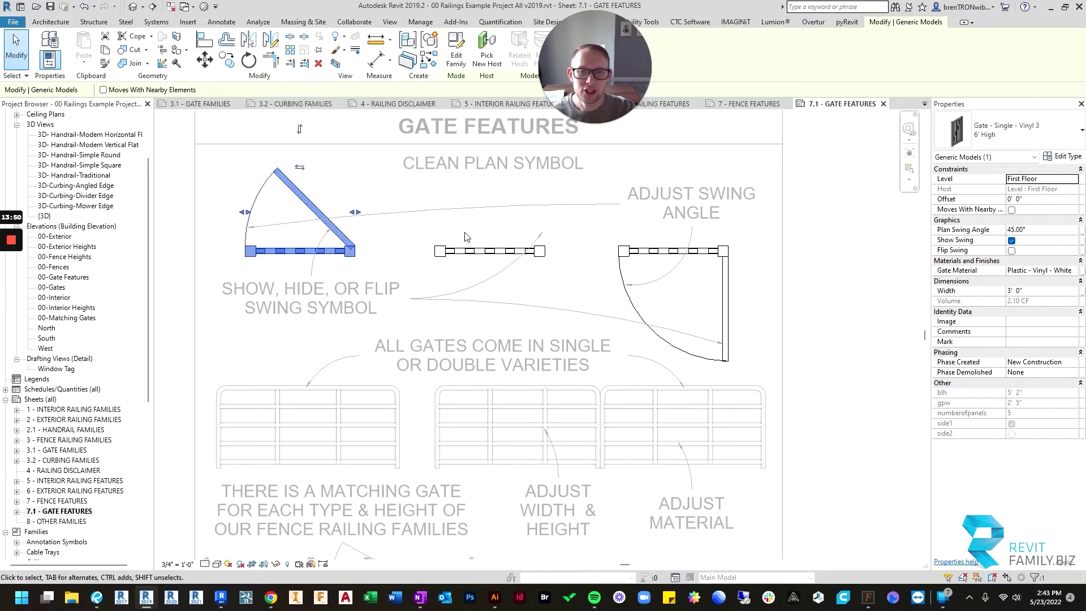
pyautogui.click(486, 255)
pyautogui.click(639, 316)
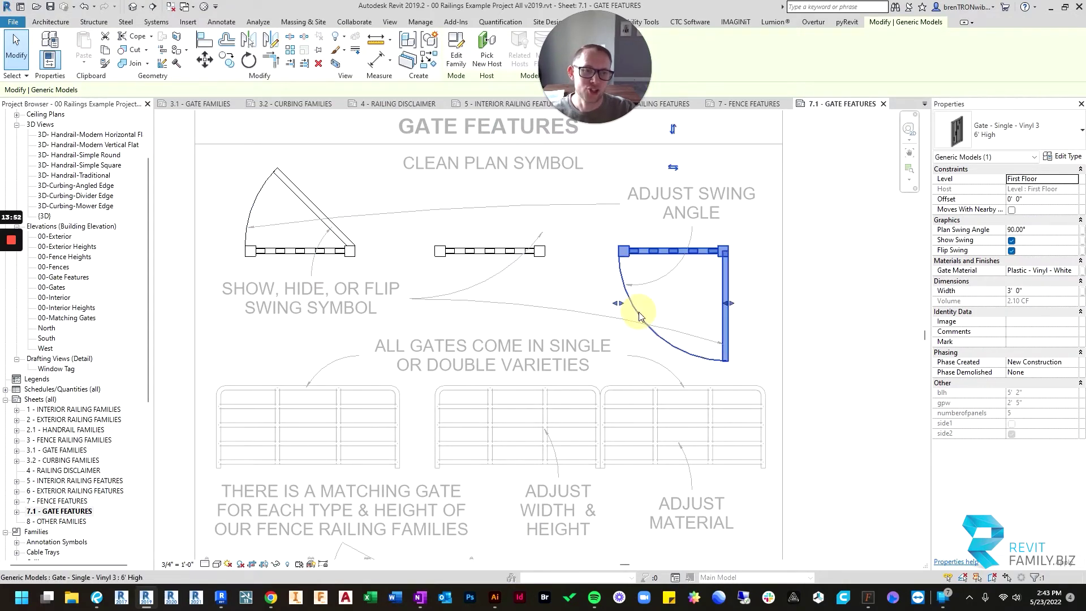
pyautogui.click(801, 263)
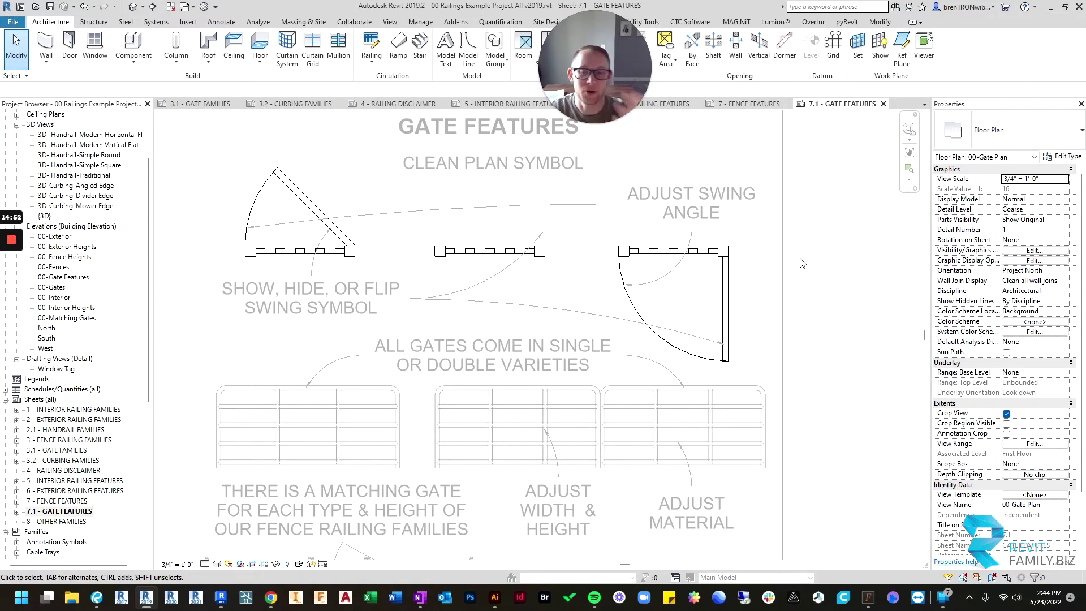
# Step: Recheck the swing properties of the 45° gate and deactivate the gate plan to return to the sheet
pyautogui.click(250, 252)
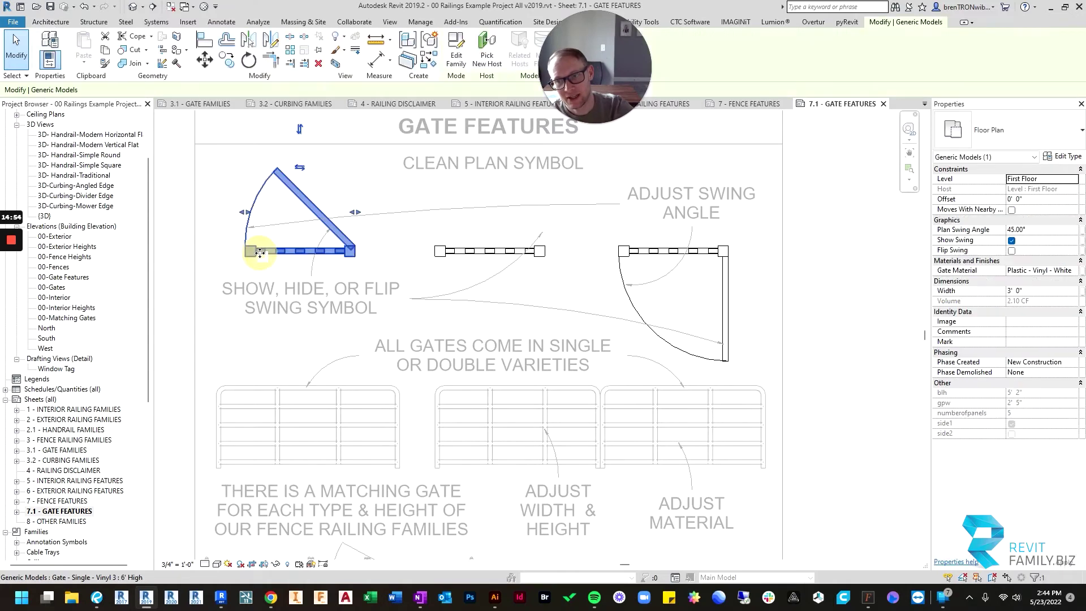
pyautogui.scroll(-1, 335, 274)
pyautogui.scroll(1, 369, 238)
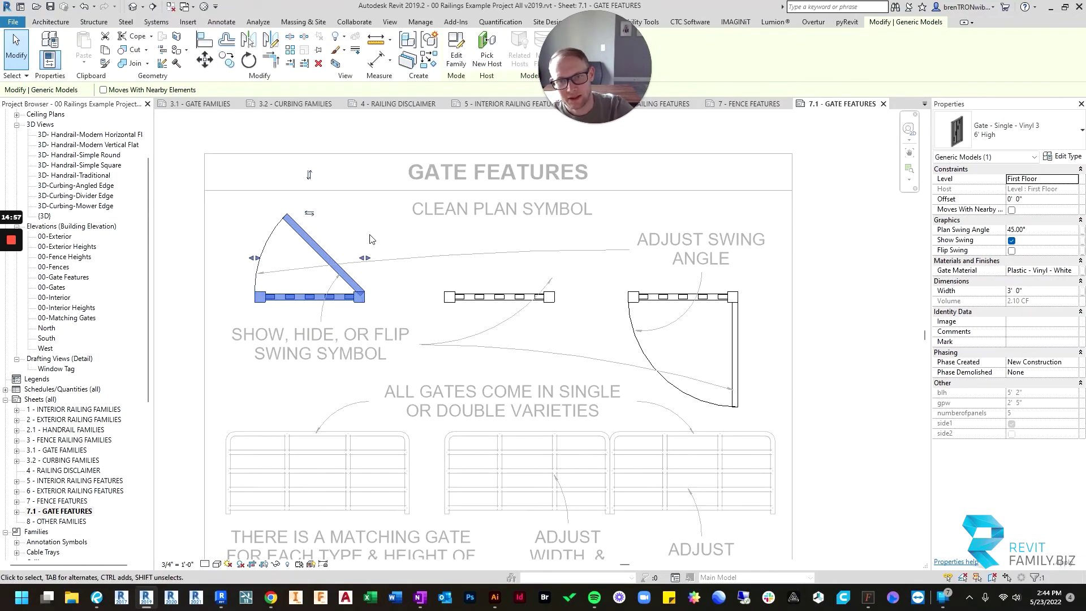
pyautogui.scroll(-2, 441, 288)
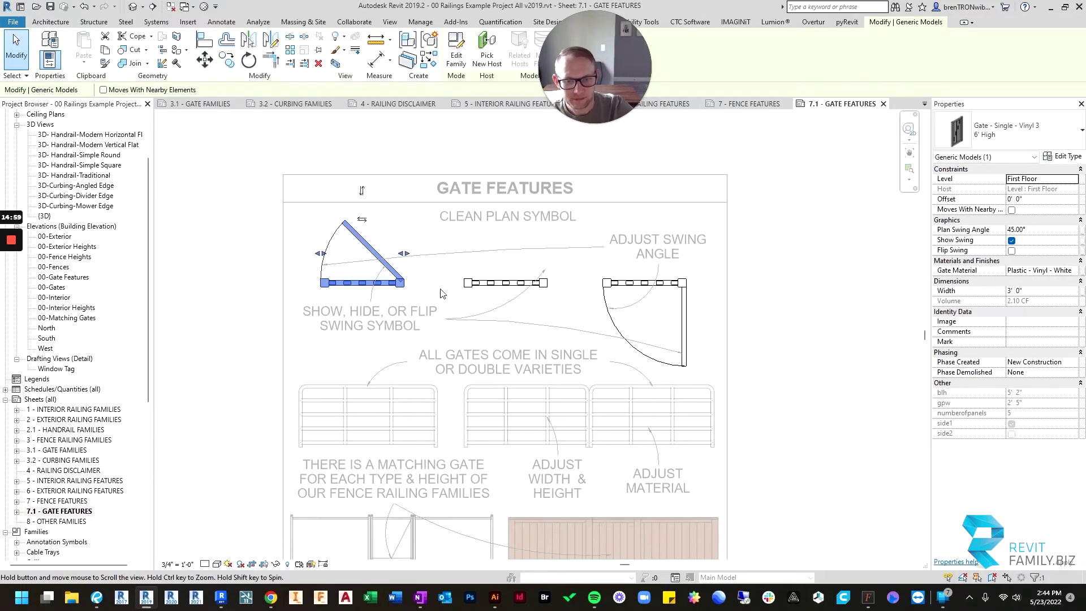
pyautogui.click(231, 270)
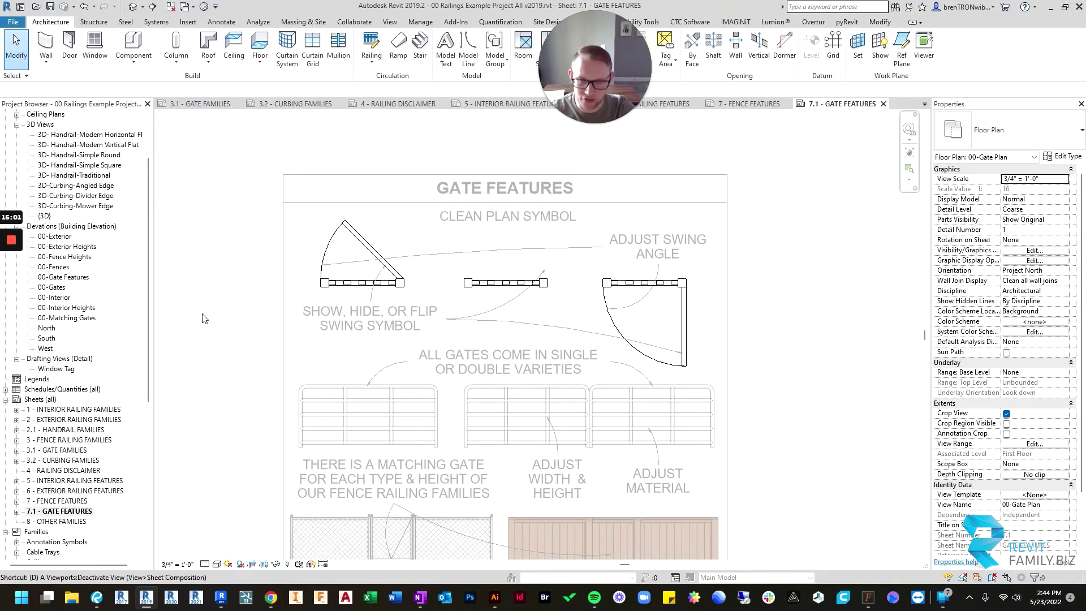
pyautogui.scroll(-2, 511, 362)
pyautogui.moveTo(511, 363); pyautogui.dragTo(466, 306, button='middle')
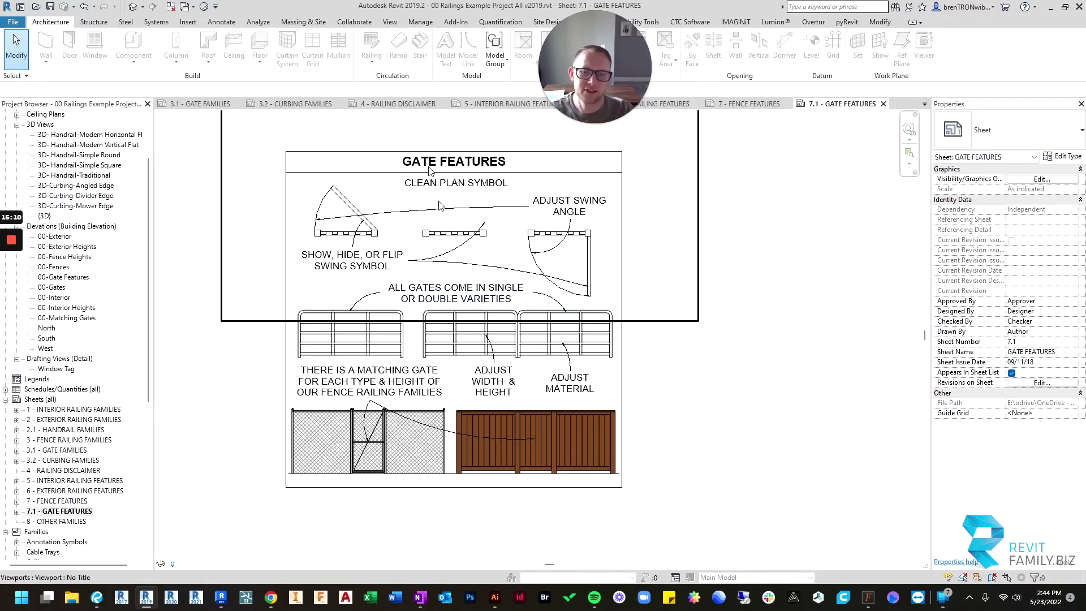
# Step: Examine the matching gate examples in the chain-link and brown wood fences on the gate features sheet
pyautogui.scroll(5, 348, 484)
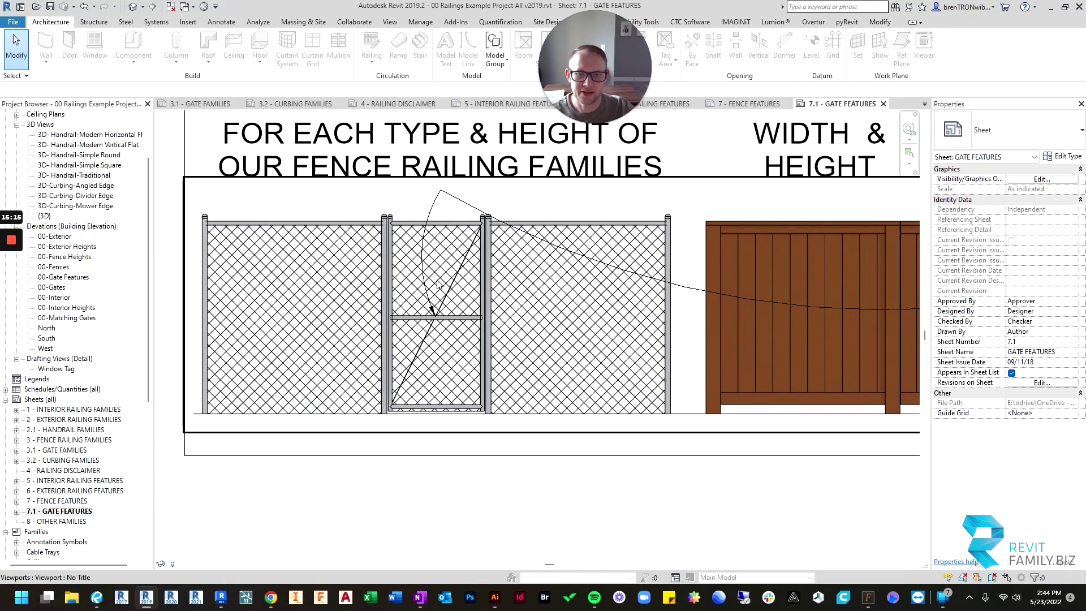
pyautogui.scroll(-3, 687, 296)
pyautogui.moveTo(686, 296); pyautogui.dragTo(640, 324, button='middle')
pyautogui.scroll(-1, 640, 323)
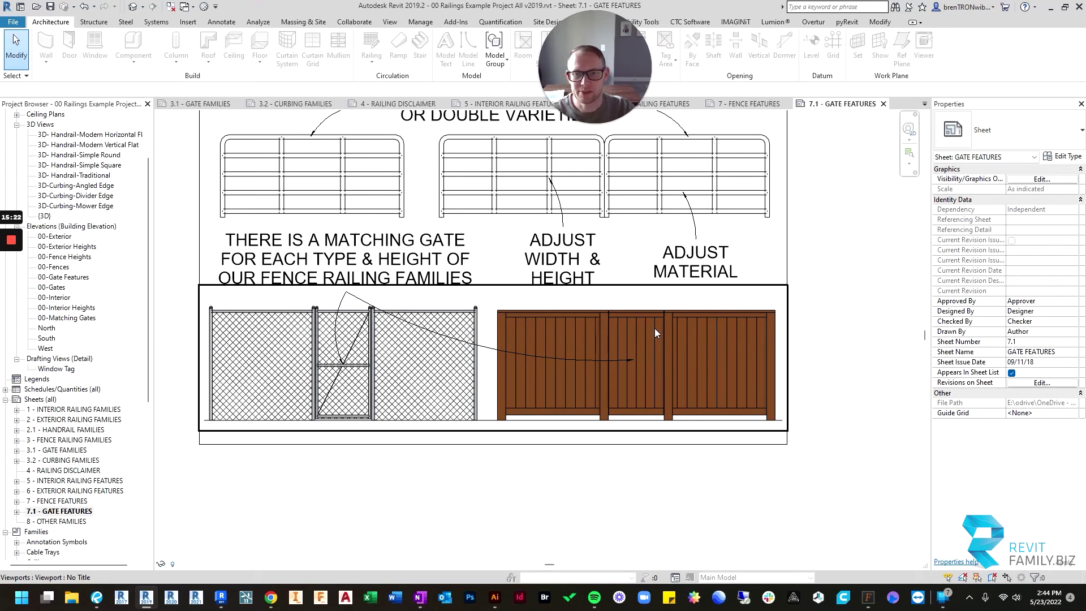
pyautogui.scroll(-3, 655, 328)
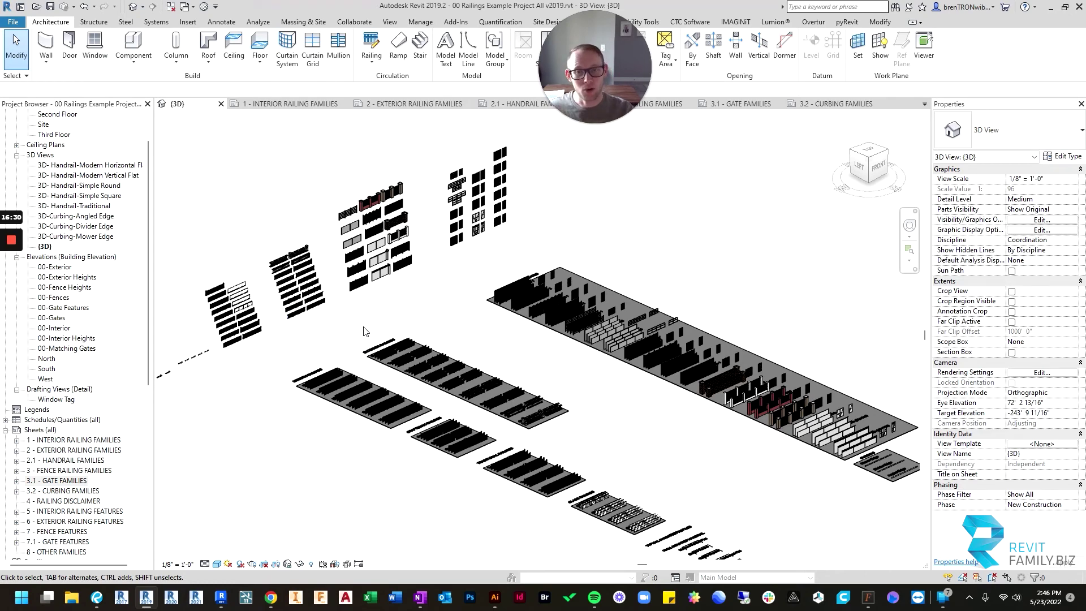
# Step: Survey the complete set of railing, fence and gate displays in the 3D view from several angles
pyautogui.keyDown('shift'); pyautogui.moveTo(552, 401); pyautogui.dragTo(503, 403, button='middle'); pyautogui.keyUp('shift')
pyautogui.scroll(-1, 578, 364)
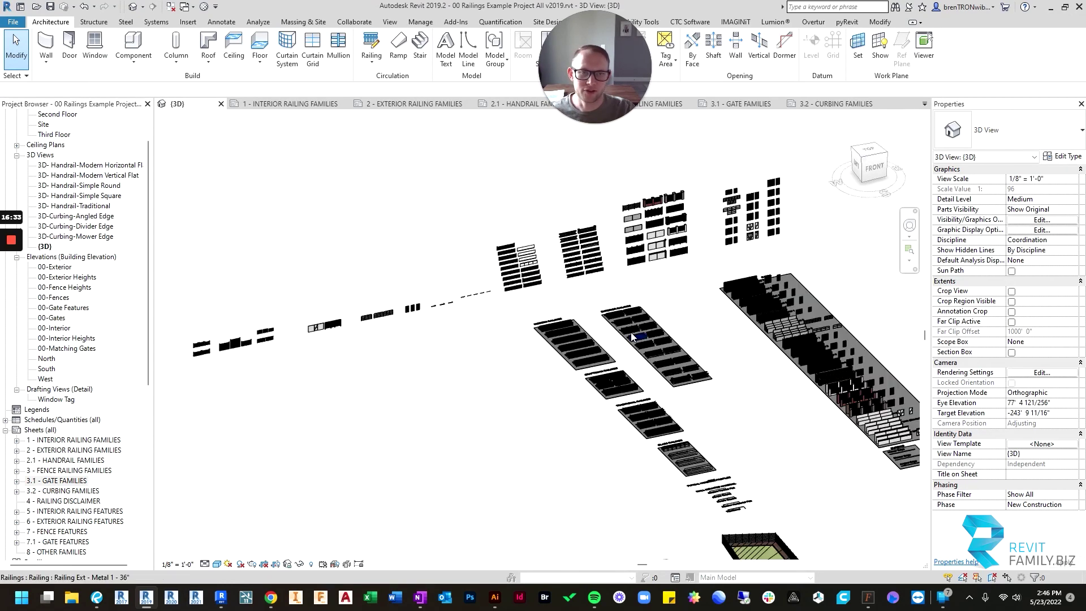
pyautogui.moveTo(633, 337); pyautogui.dragTo(435, 309, button='middle')
pyautogui.keyDown('shift'); pyautogui.moveTo(441, 371); pyautogui.dragTo(560, 370, button='middle'); pyautogui.keyUp('shift')
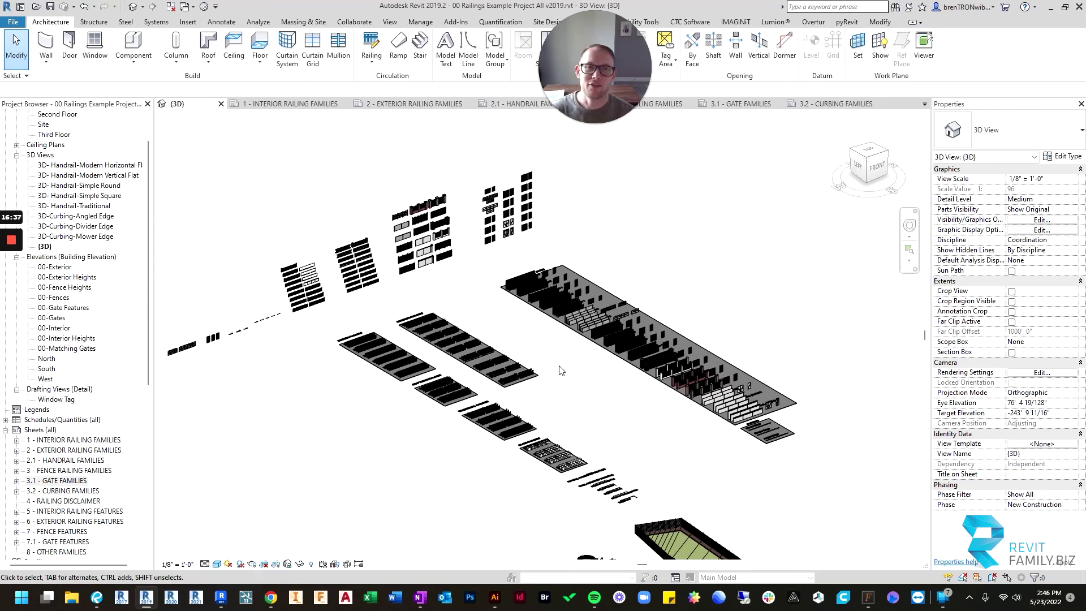